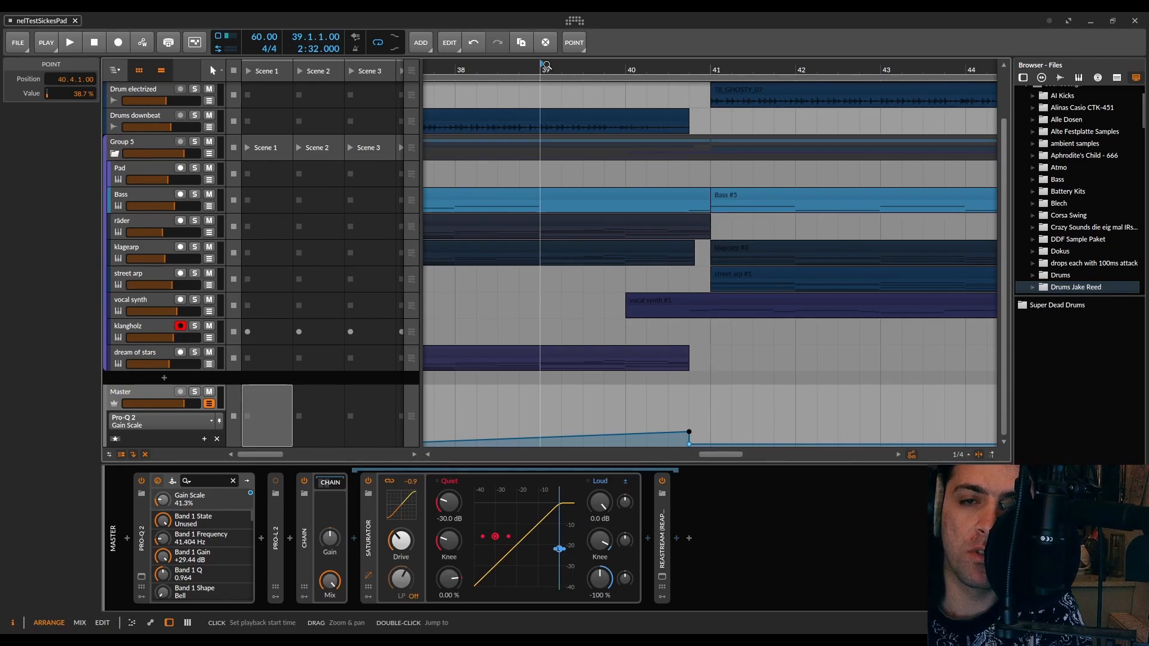
Step: Compare playback of the transition from bar 39 with the master's Pro-Q 2 active and deactivated, finishing with the plug-in reactivated
{"action": "key", "text": "space"}
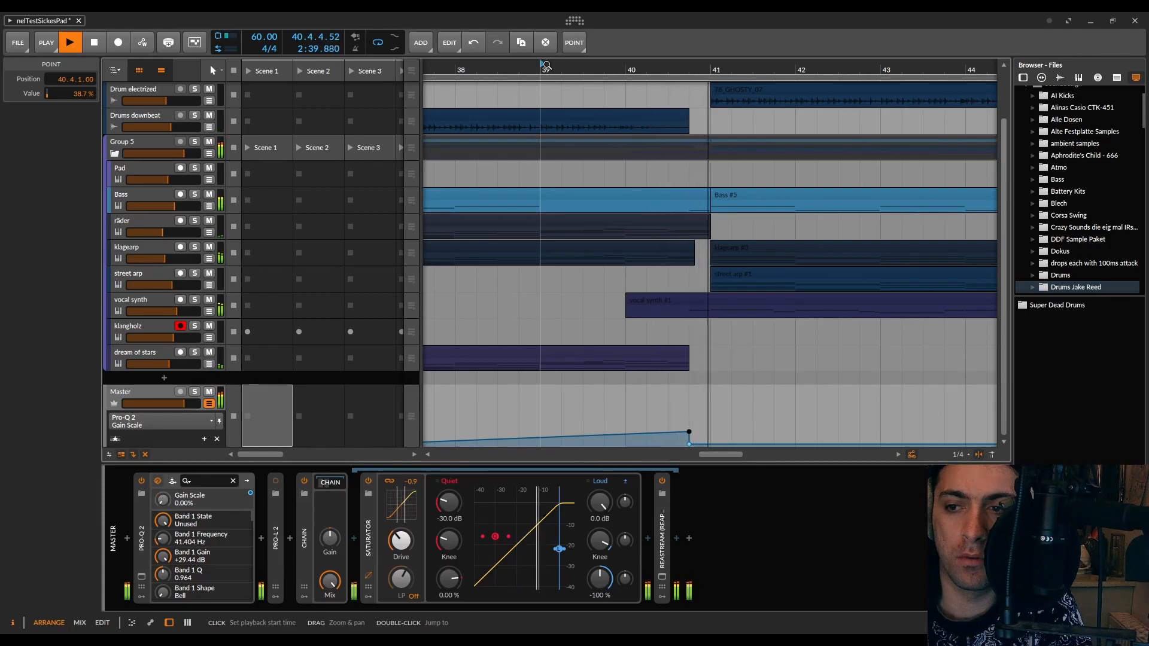
{"action": "key", "text": "space"}
{"action": "left_click", "coordinate": [143, 535]}
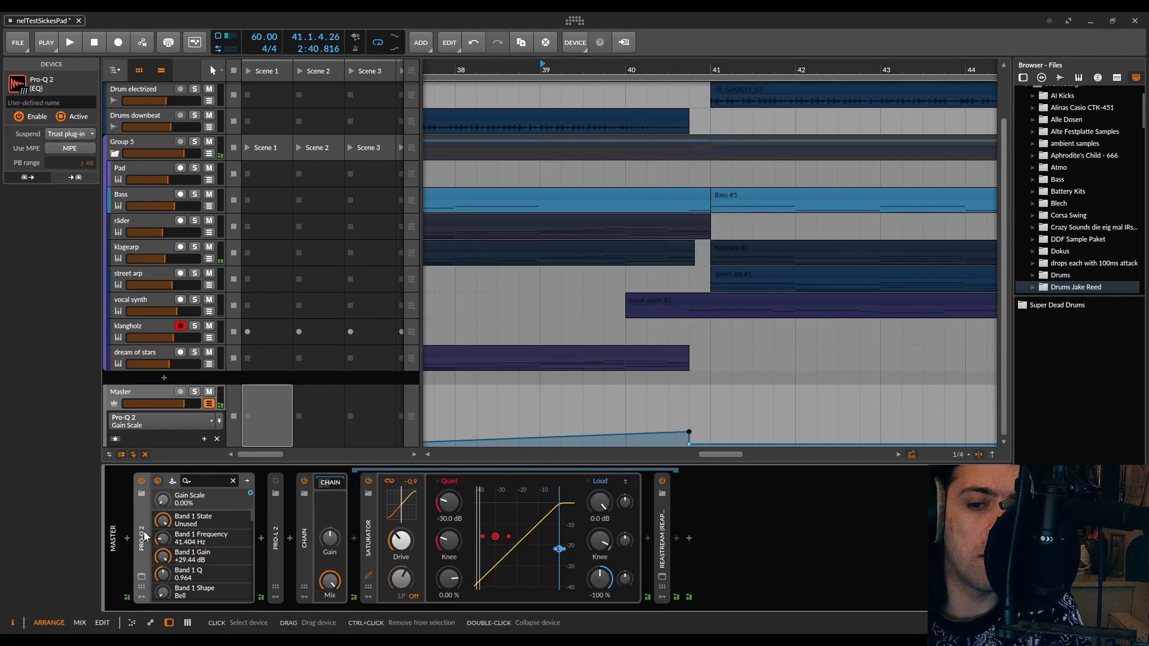
{"action": "key", "text": "alt+a"}
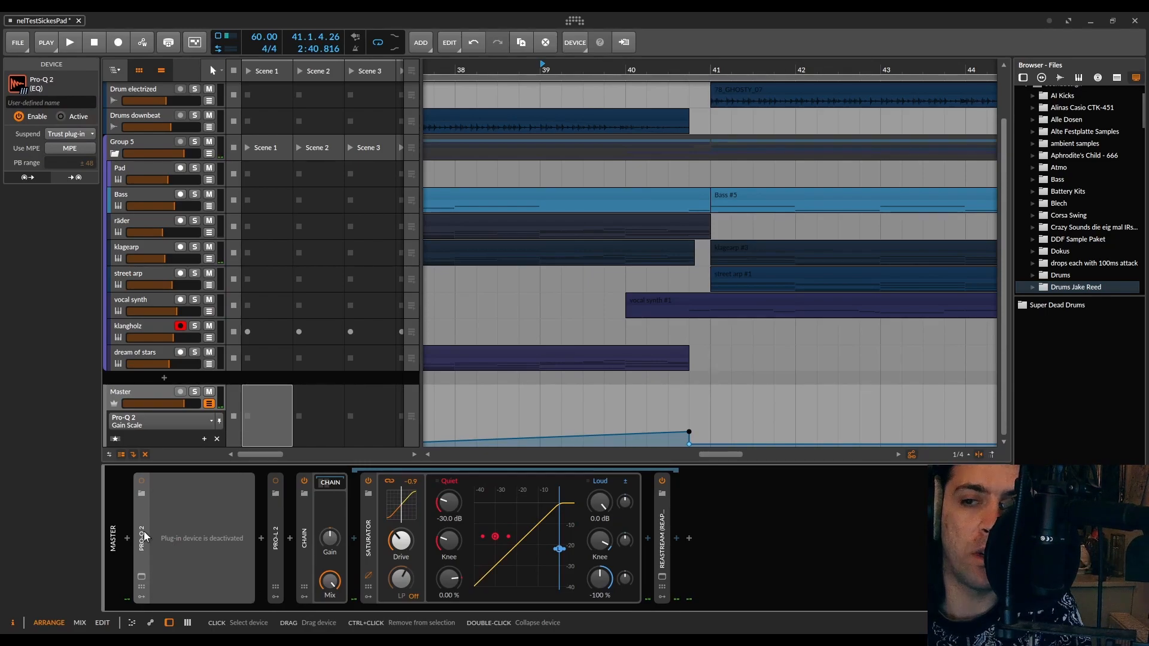
{"action": "key", "text": "space"}
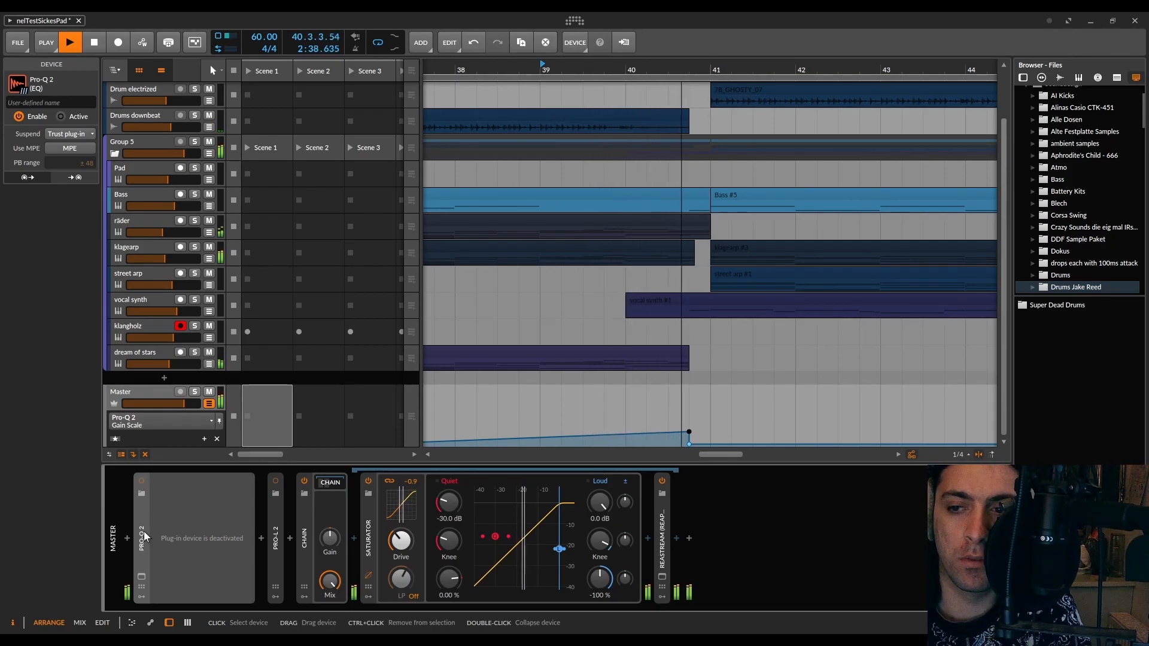
{"action": "key", "text": "space"}
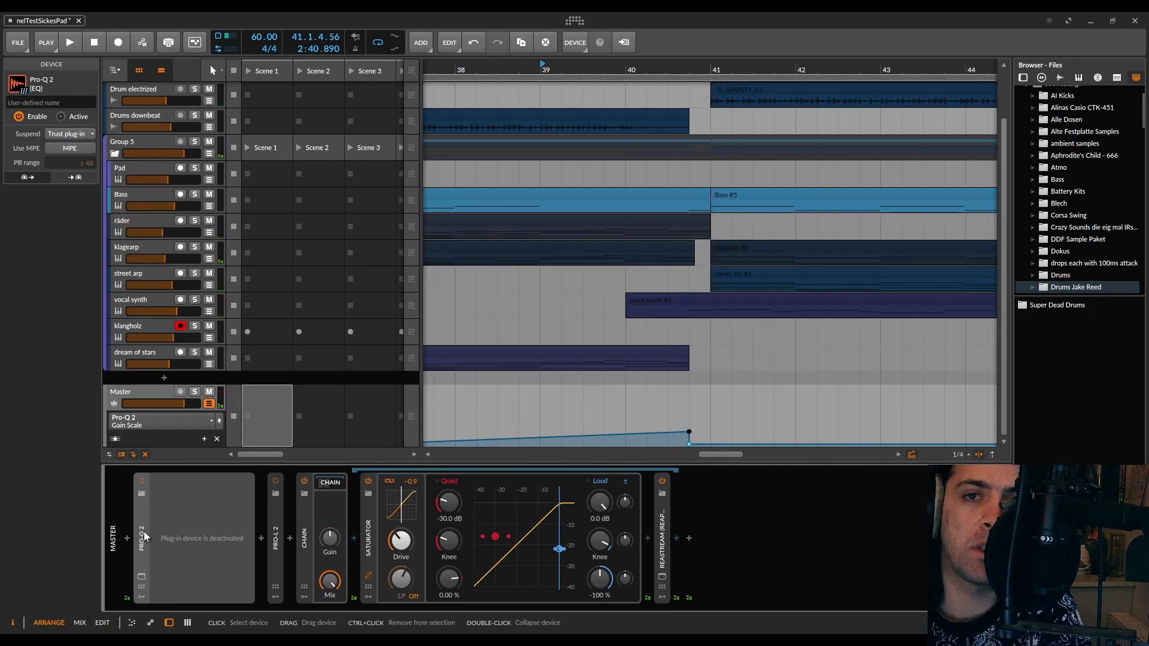
{"action": "key", "text": "alt+a"}
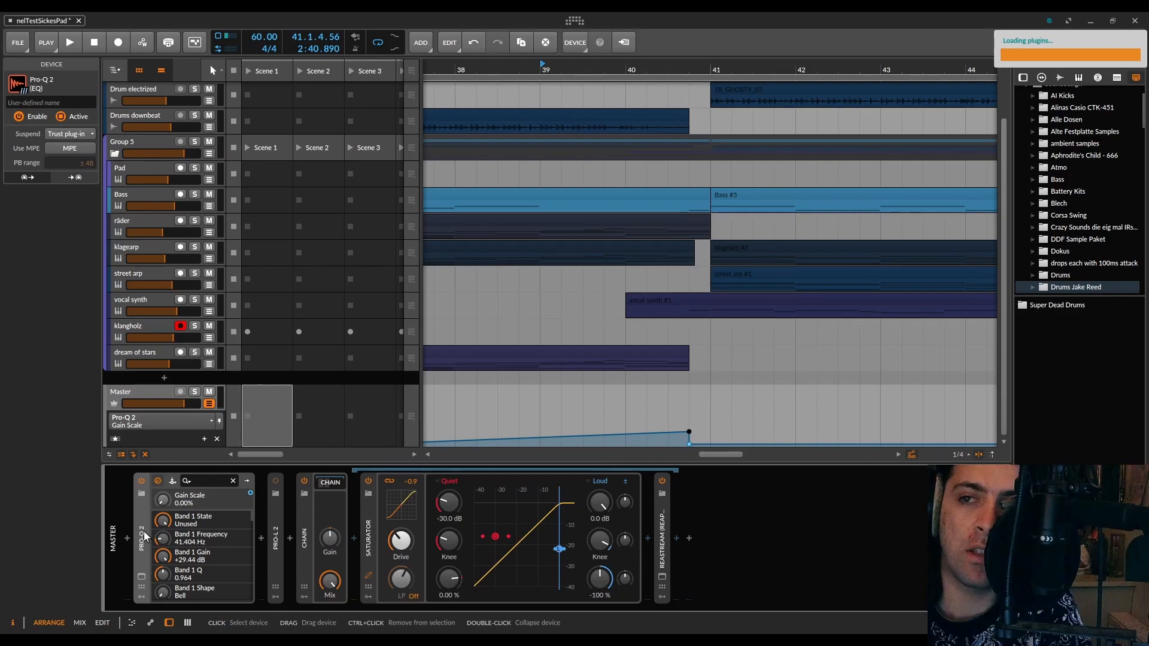
Step: Play the arrangement from 40.2.1 and switch off the master track's Pro-Q 2
{"action": "left_click", "coordinate": [648, 65]}
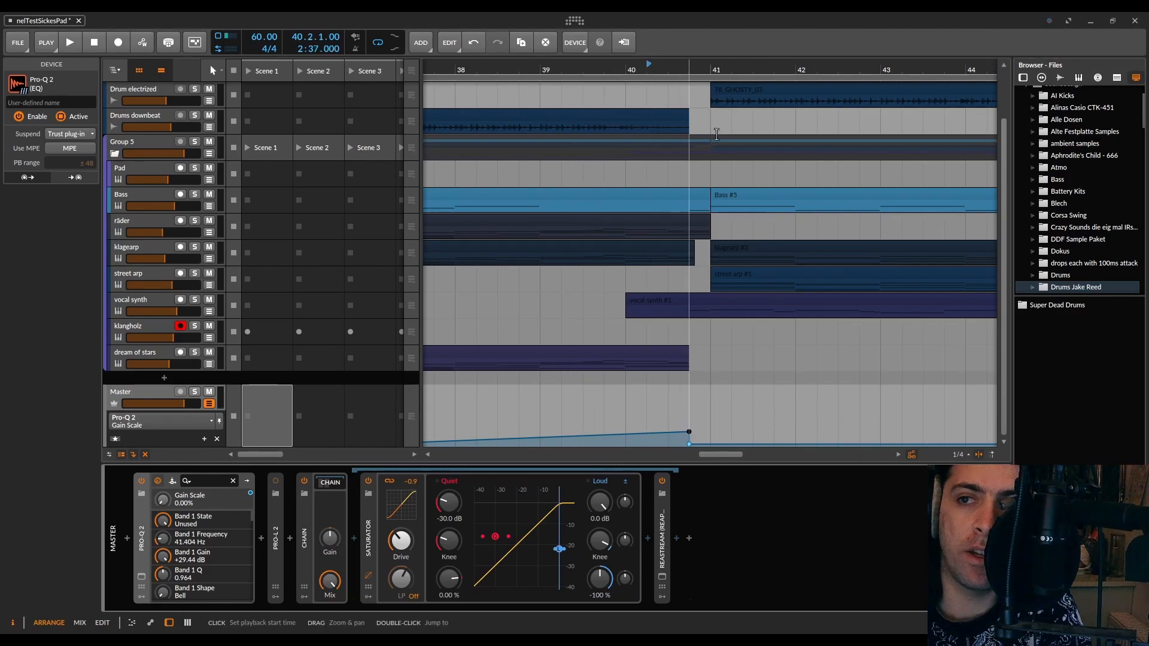
{"action": "key", "text": "space"}
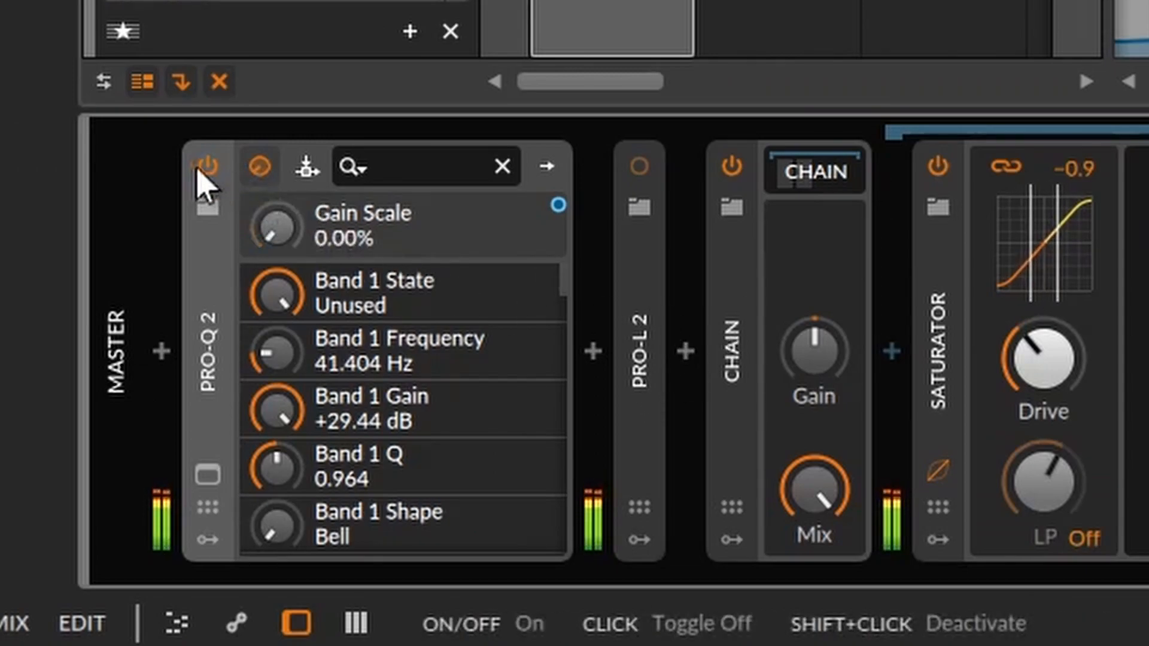
{"action": "left_click", "coordinate": [206, 170]}
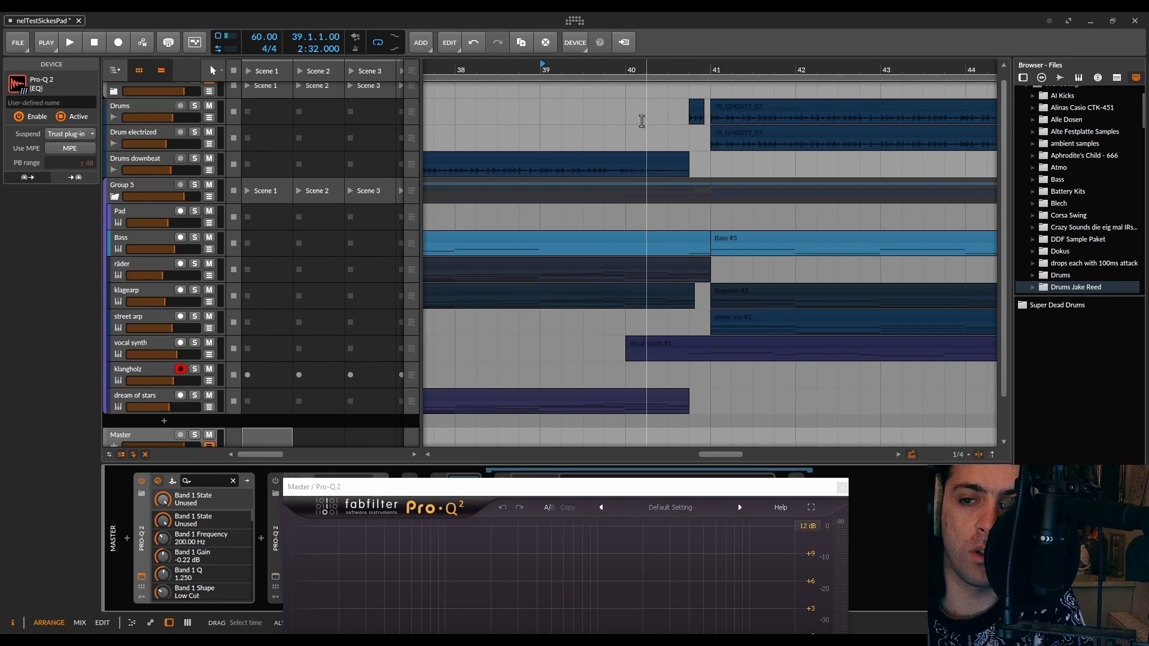
Step: Stop playback, turn off solo on the vocal synth track and disarm recording on the klangholz track
{"action": "left_click_drag", "start_coordinate": [816, 158], "coordinate": [763, 153]}
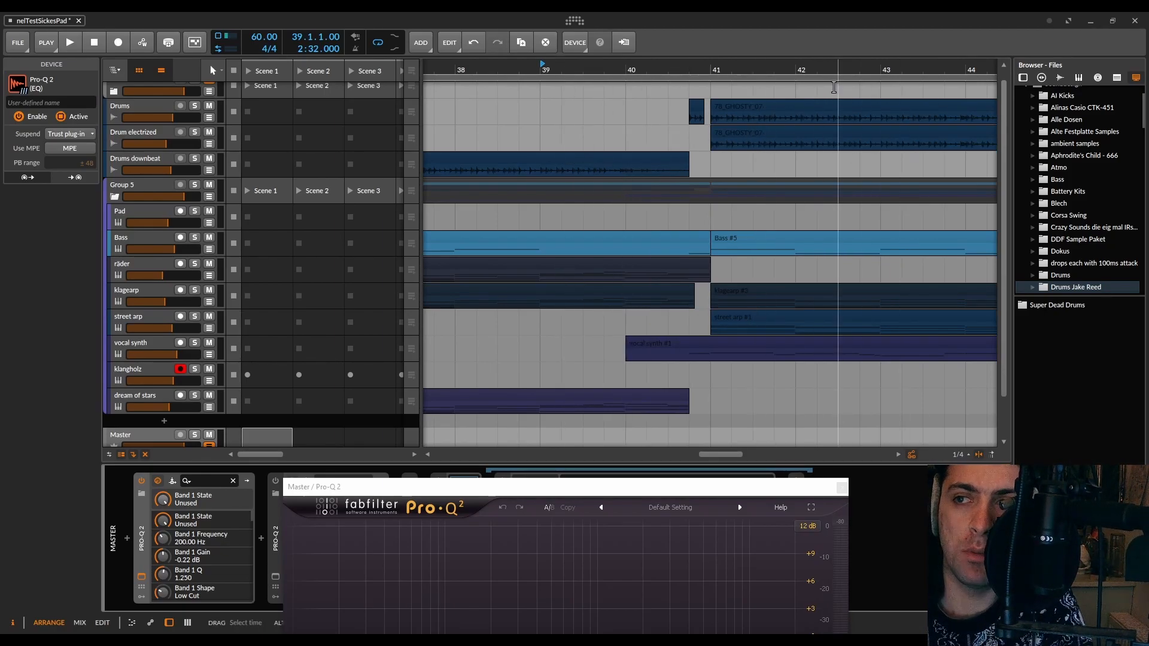
{"action": "scroll", "coordinate": [687, 105], "scroll_direction": "up", "scroll_amount": 5, "text": "ctrl"}
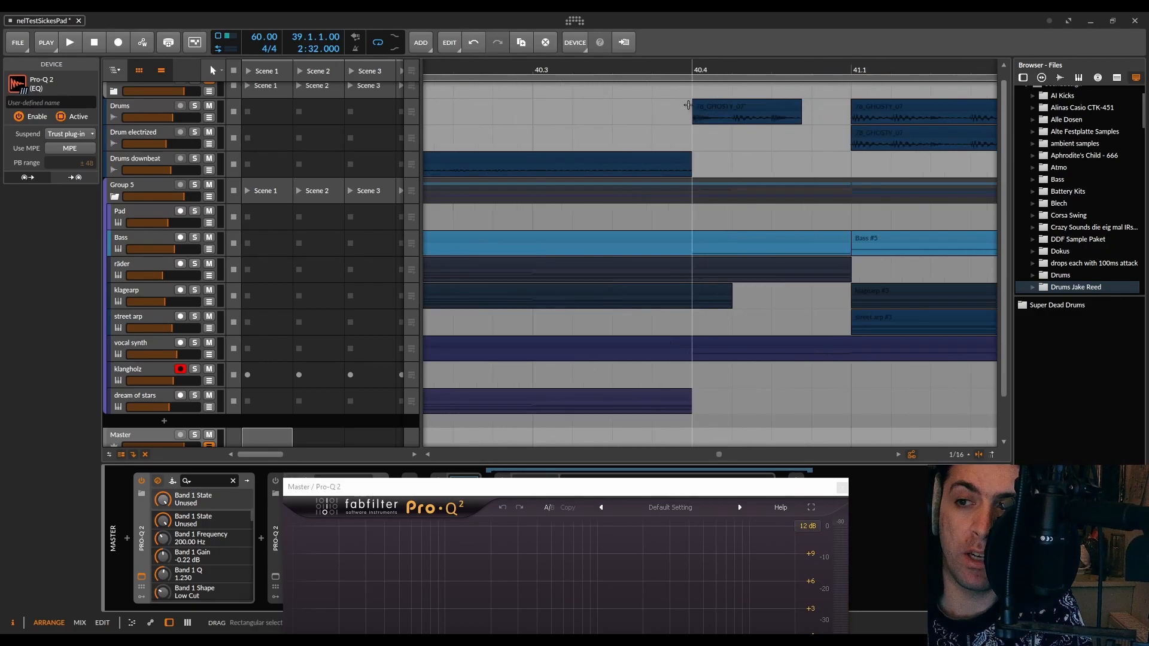
{"action": "scroll", "coordinate": [693, 237], "scroll_direction": "down", "scroll_amount": 6, "text": "ctrl"}
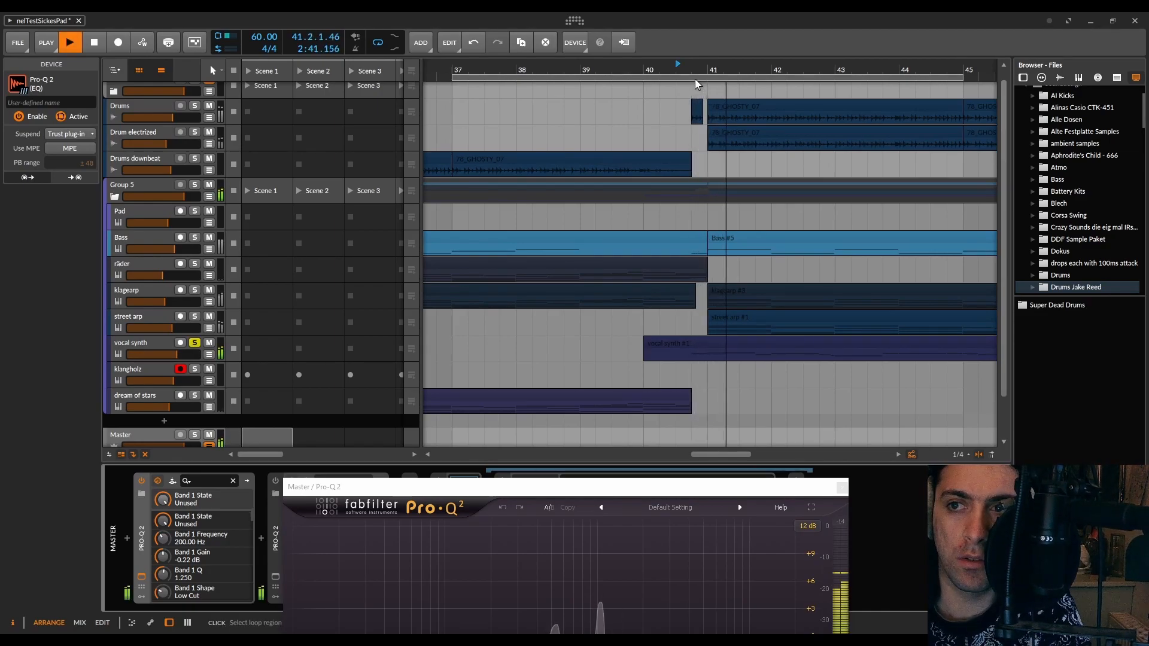
{"action": "key", "text": "space"}
{"action": "left_click", "coordinate": [194, 343]}
{"action": "left_click", "coordinate": [180, 370]}
Step: Set the loop region to start at 40.4.1 with a length of one beat, and set the playback start to 40.4.1
{"action": "left_click_drag", "start_coordinate": [453, 78], "coordinate": [692, 78]}
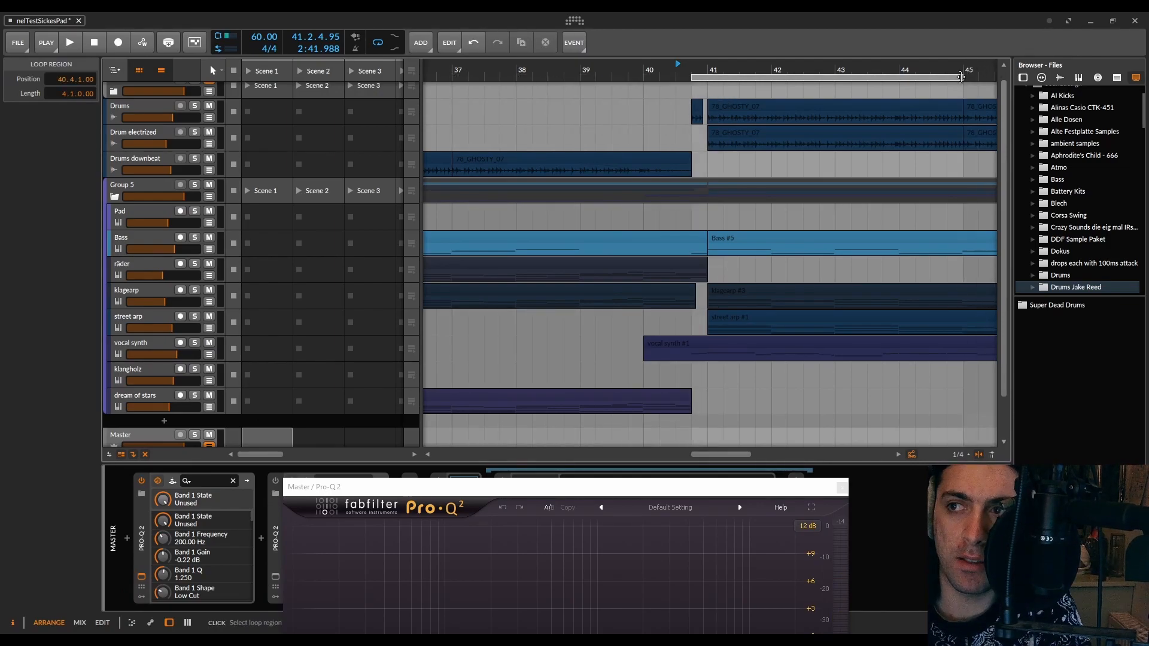
{"action": "left_click_drag", "start_coordinate": [960, 78], "coordinate": [668, 88]}
{"action": "left_click", "coordinate": [689, 63]}
Step: Reposition the Pro-Q 2 window, play the looped beat and start an EQ Match analysis of its input signal
{"action": "left_click_drag", "start_coordinate": [704, 487], "coordinate": [757, 219]}
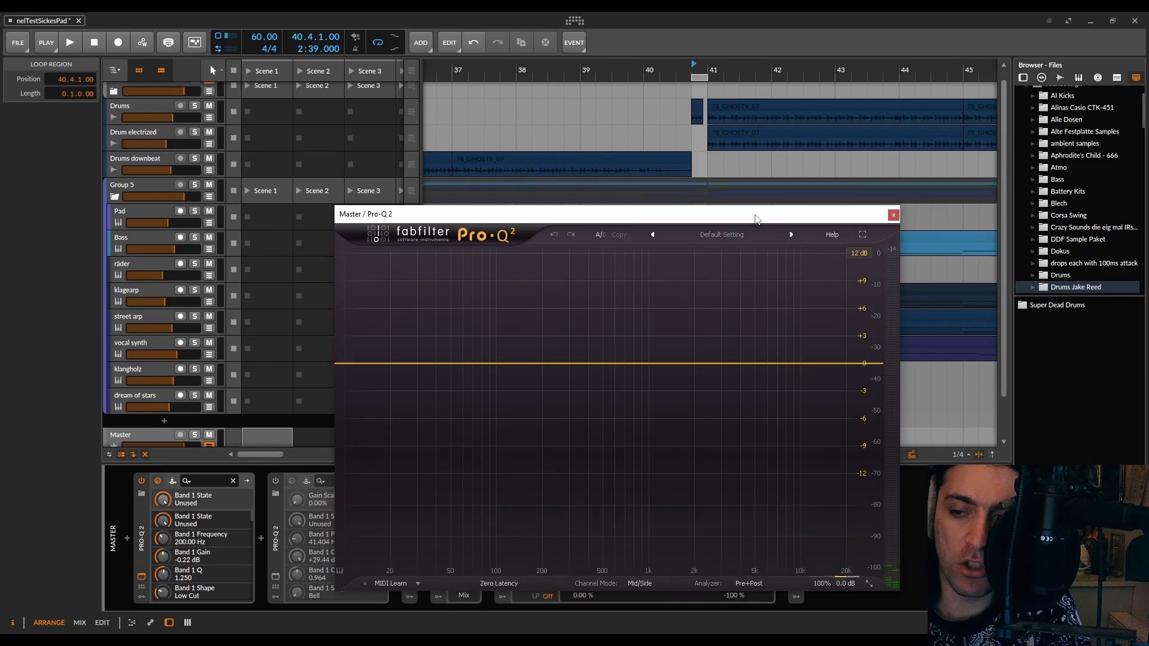
{"action": "left_click_drag", "start_coordinate": [756, 219], "coordinate": [843, 211]}
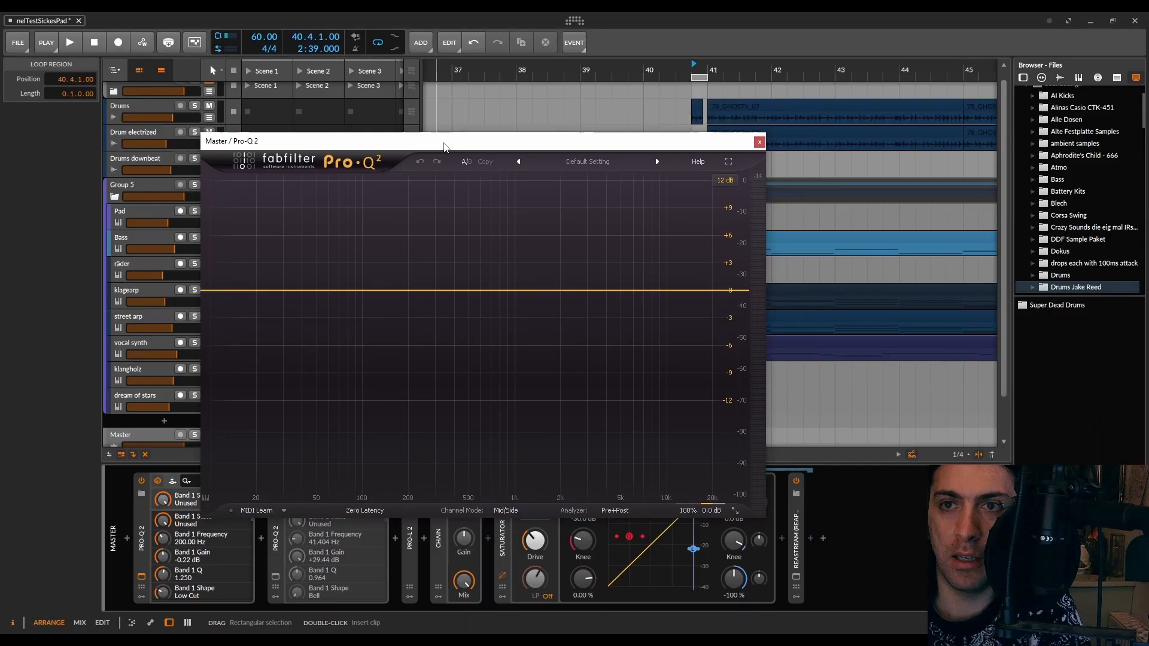
{"action": "left_click_drag", "start_coordinate": [699, 142], "coordinate": [687, 370]}
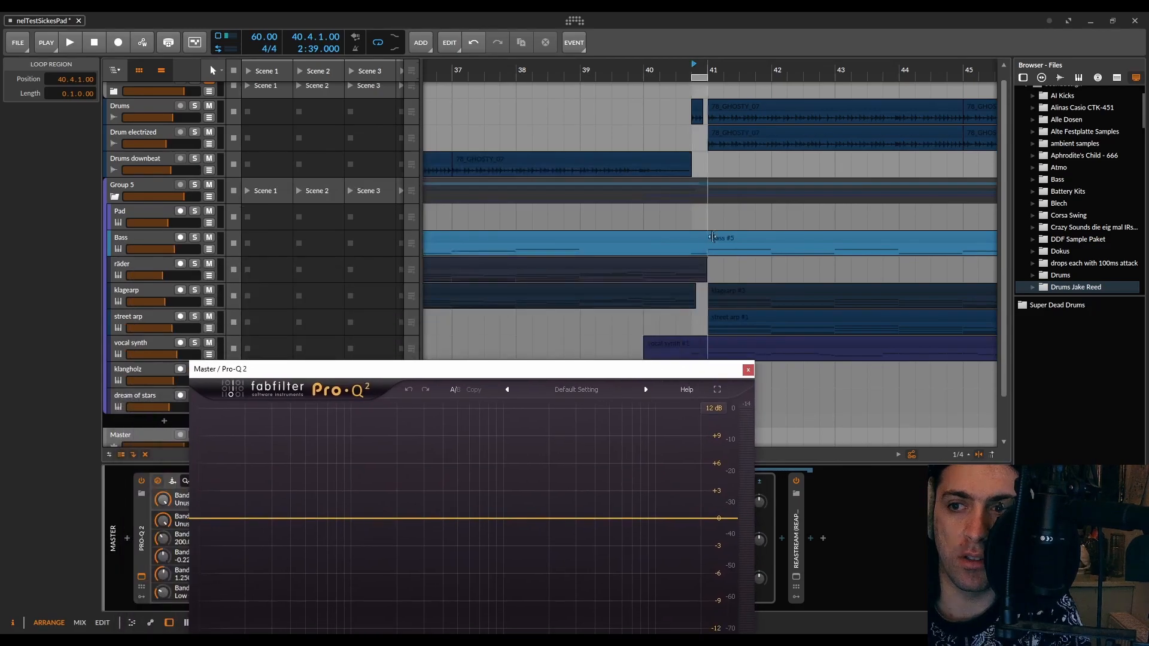
{"action": "left_click_drag", "start_coordinate": [699, 71], "coordinate": [637, 135]}
{"action": "left_click_drag", "start_coordinate": [663, 375], "coordinate": [595, 155]}
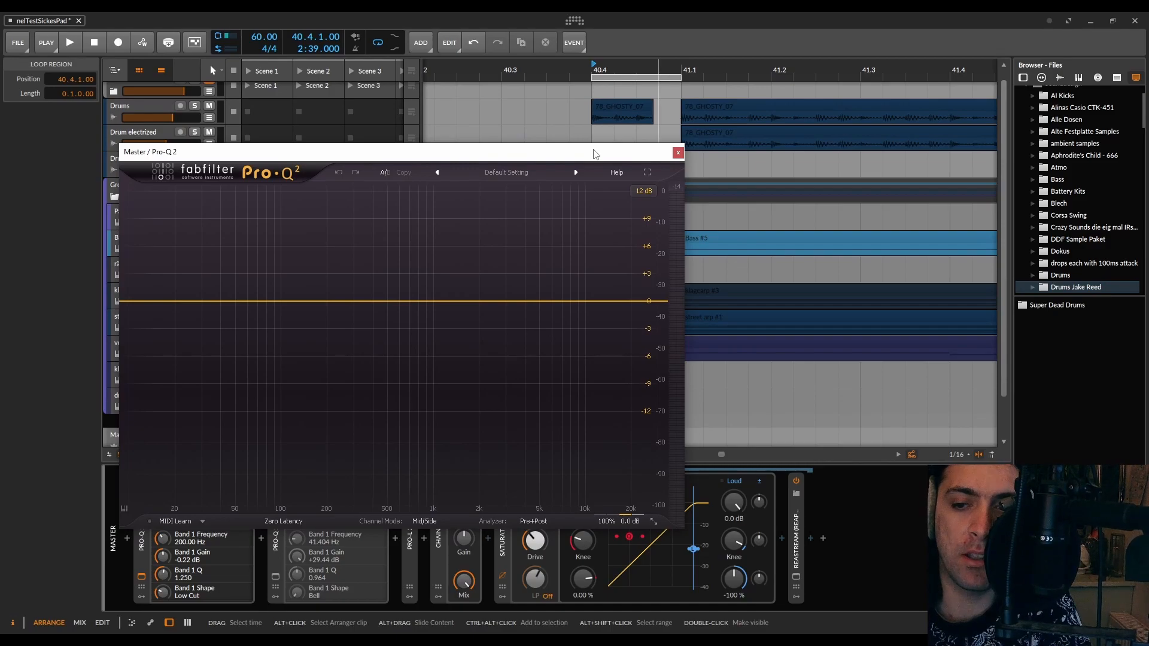
{"action": "key", "text": "space"}
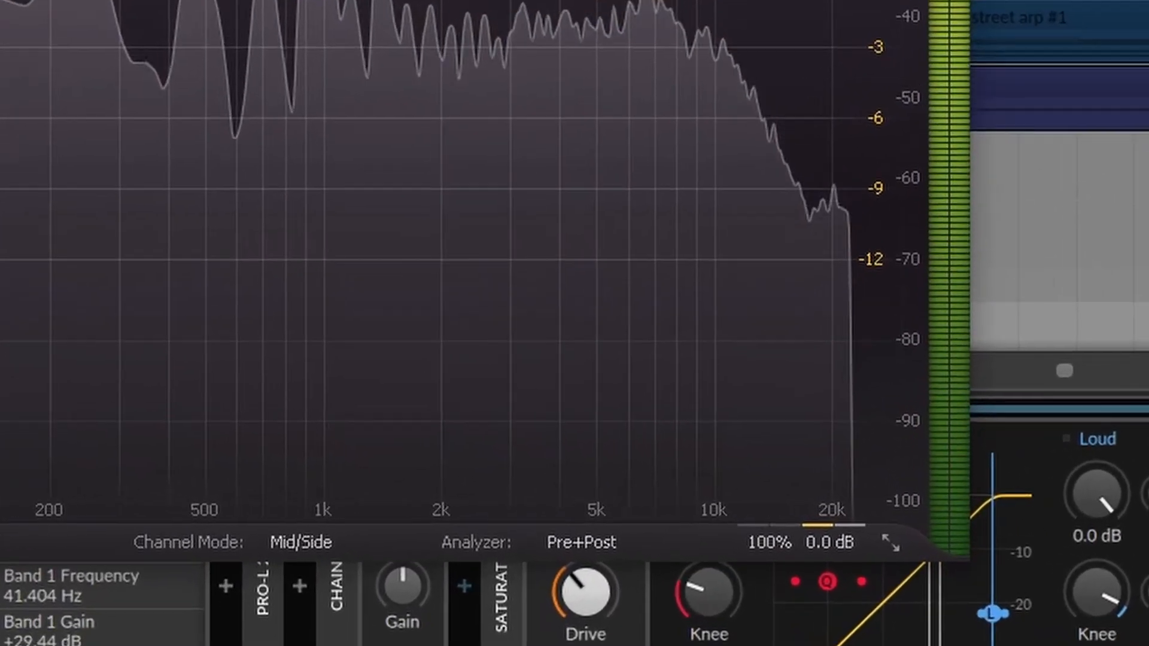
{"action": "mouse_move", "coordinate": [545, 525]}
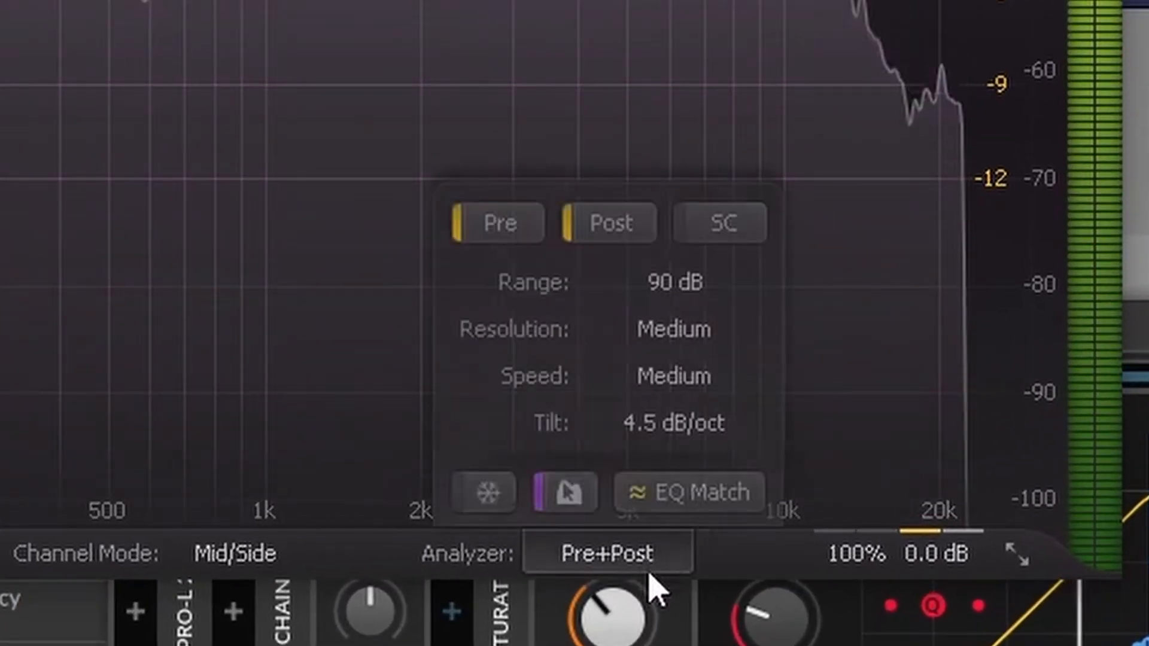
{"action": "left_click", "coordinate": [672, 493]}
Step: Save the analysed input as a reference spectrum named warmPadThingie
{"action": "left_click", "coordinate": [633, 482]}
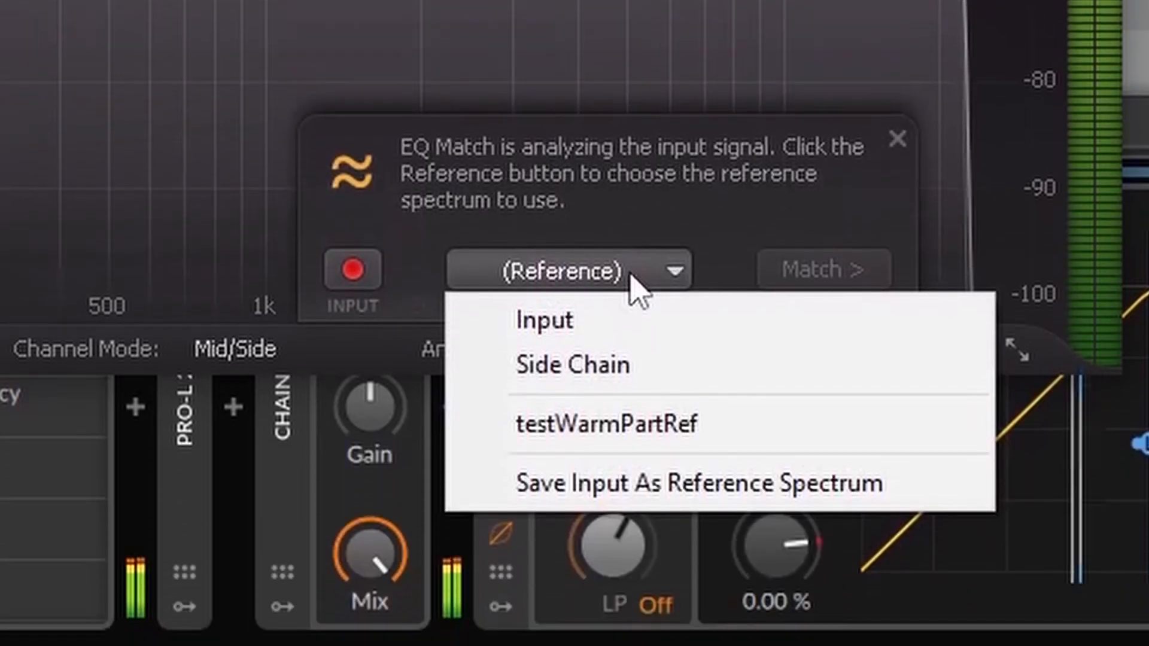
{"action": "left_click", "coordinate": [640, 482]}
{"action": "type", "text": "warmPadThingie"}
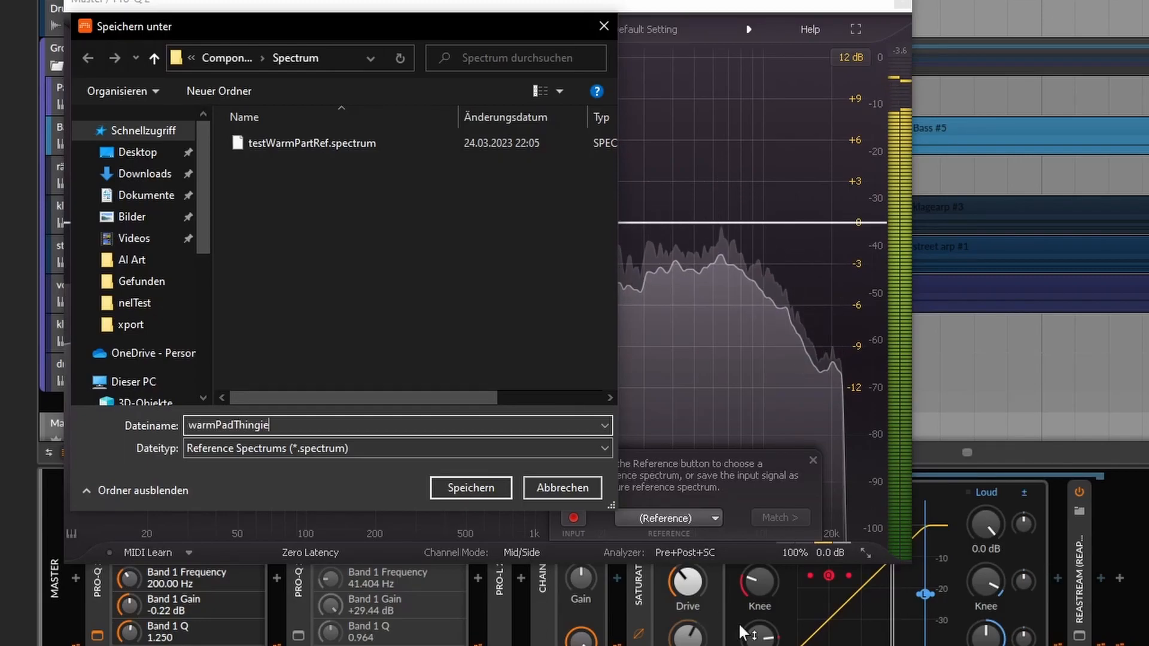
{"action": "left_click", "coordinate": [462, 483]}
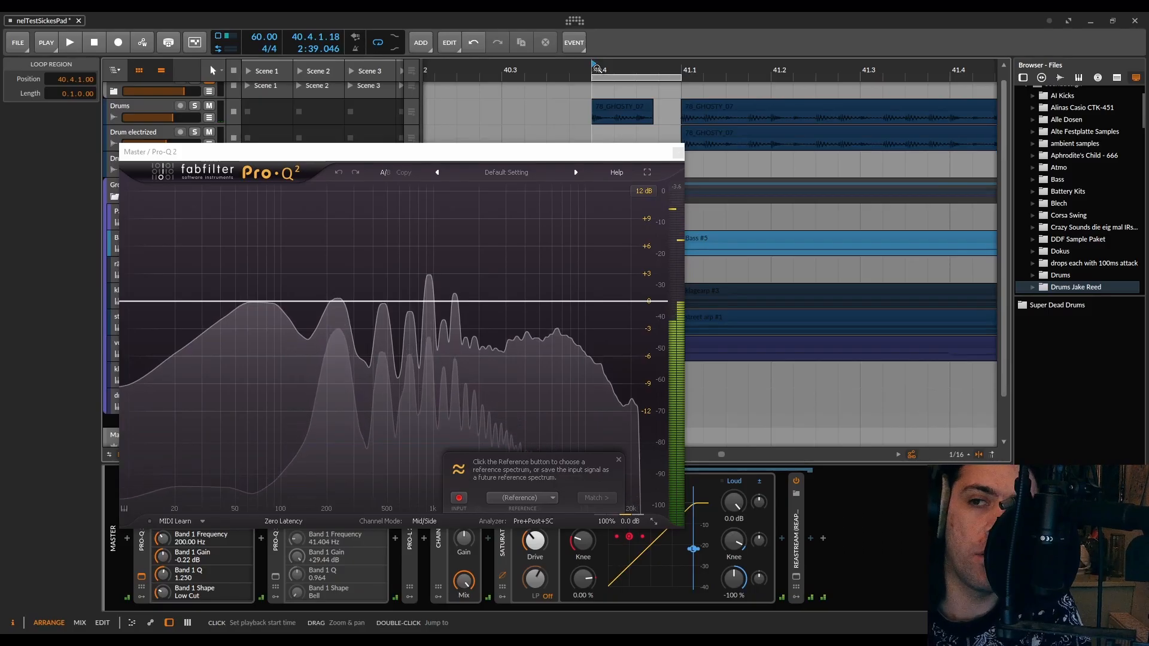
Step: Set the loop region to 40.2.1 with a length of two beats and choose warmPadThingie as the EQ Match reference
{"action": "left_click_drag", "start_coordinate": [637, 84], "coordinate": [611, 85]}
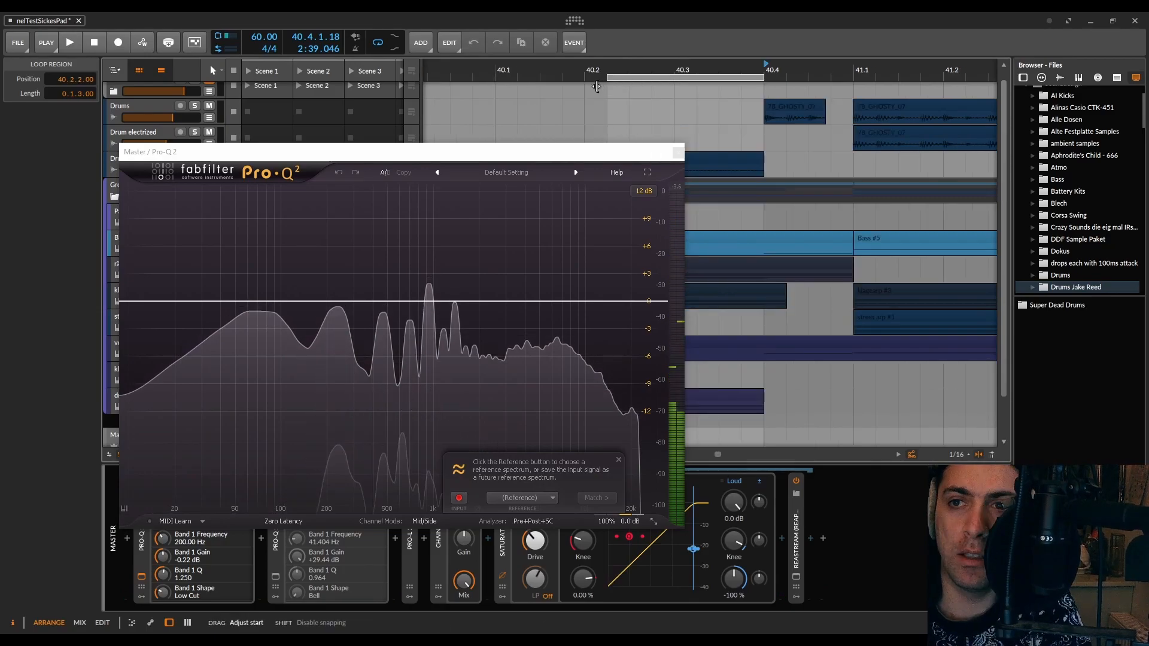
{"action": "left_click_drag", "start_coordinate": [605, 87], "coordinate": [591, 88]}
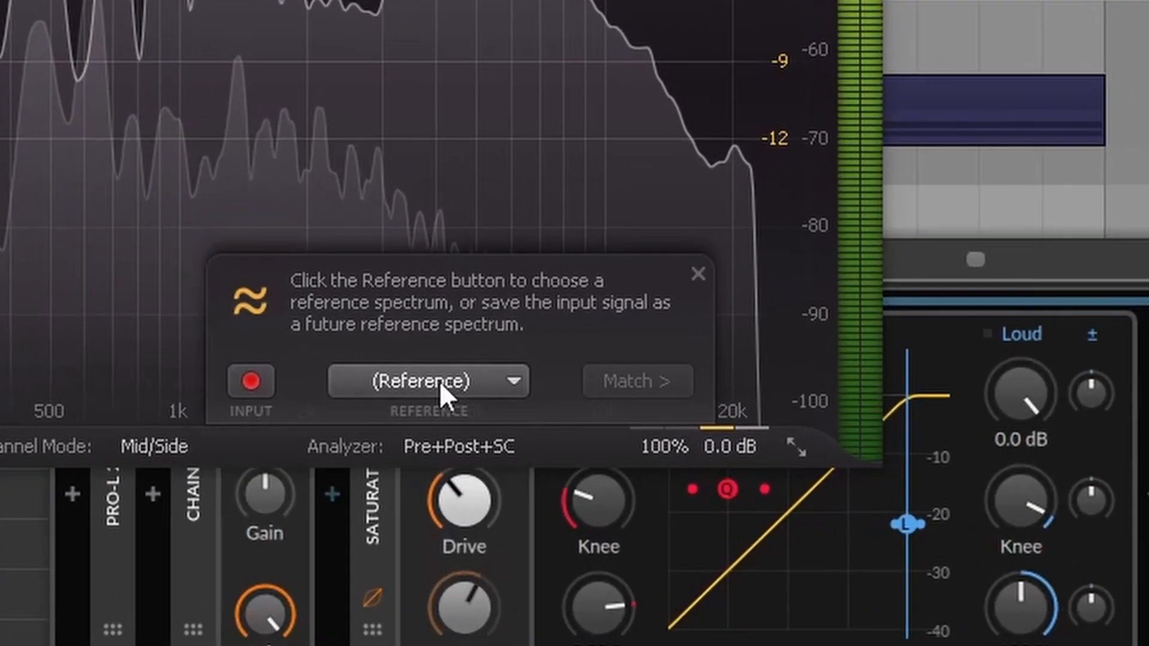
{"action": "left_click", "coordinate": [524, 498]}
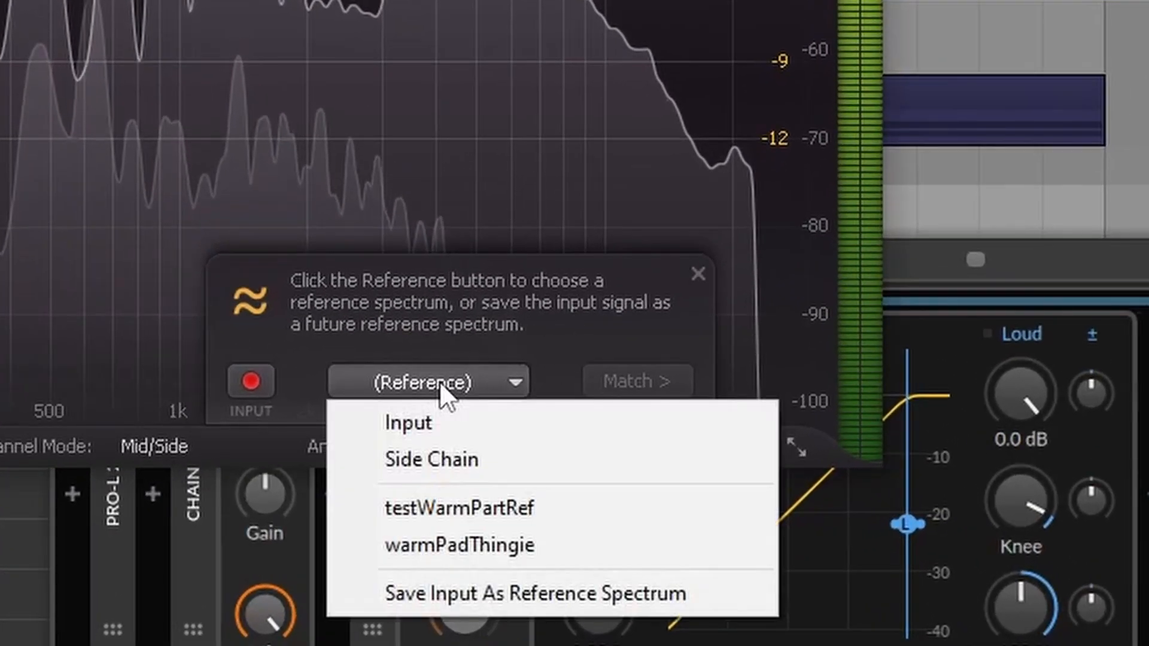
{"action": "left_click", "coordinate": [480, 546]}
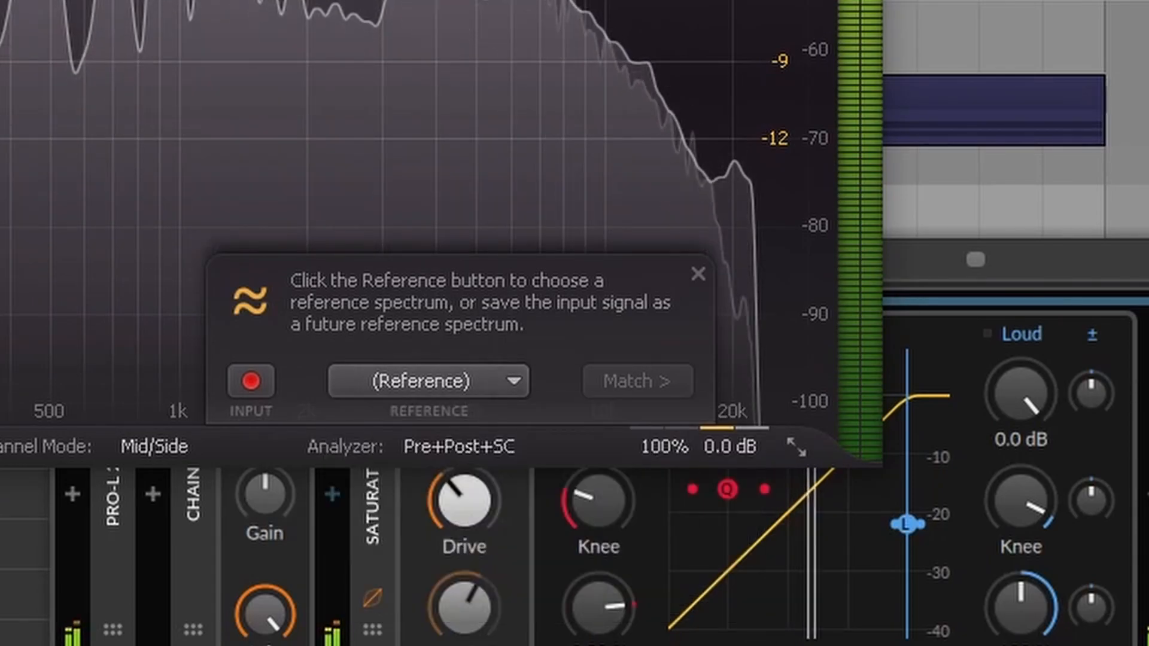
{"action": "left_click", "coordinate": [470, 386]}
{"action": "left_click", "coordinate": [471, 546]}
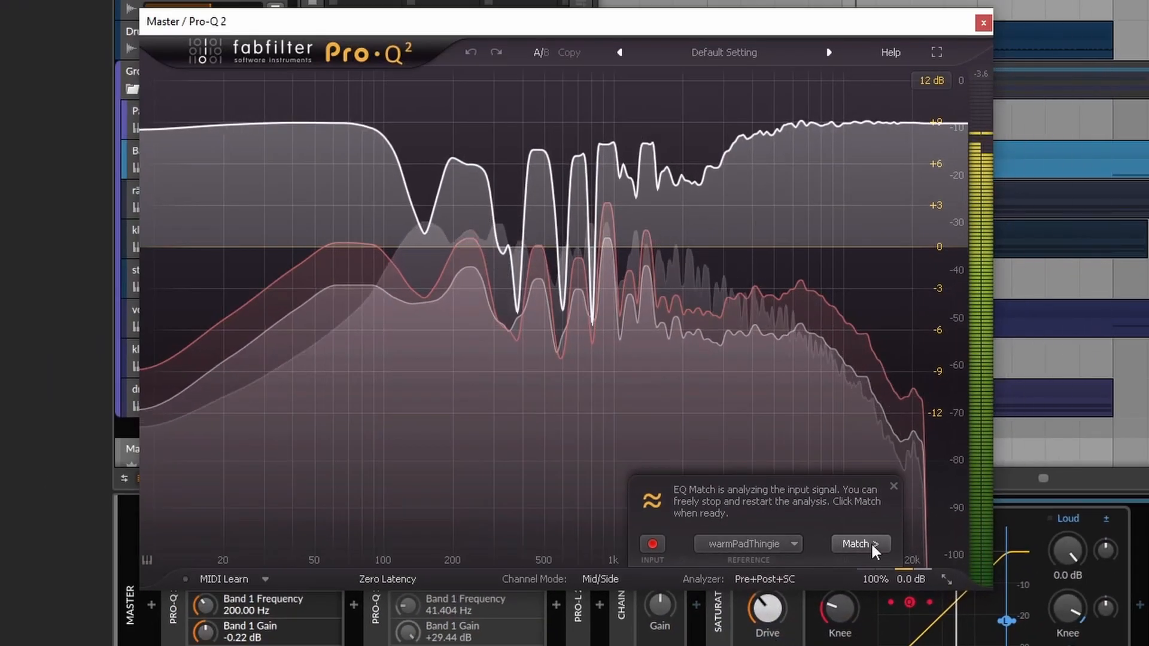
Step: Match the analysed input to the warmPadThingie reference, using a high number of EQ bands, and finish the match
{"action": "left_click", "coordinate": [793, 516]}
{"action": "left_click_drag", "start_coordinate": [750, 544], "coordinate": [938, 538]}
{"action": "left_click", "coordinate": [861, 543]}
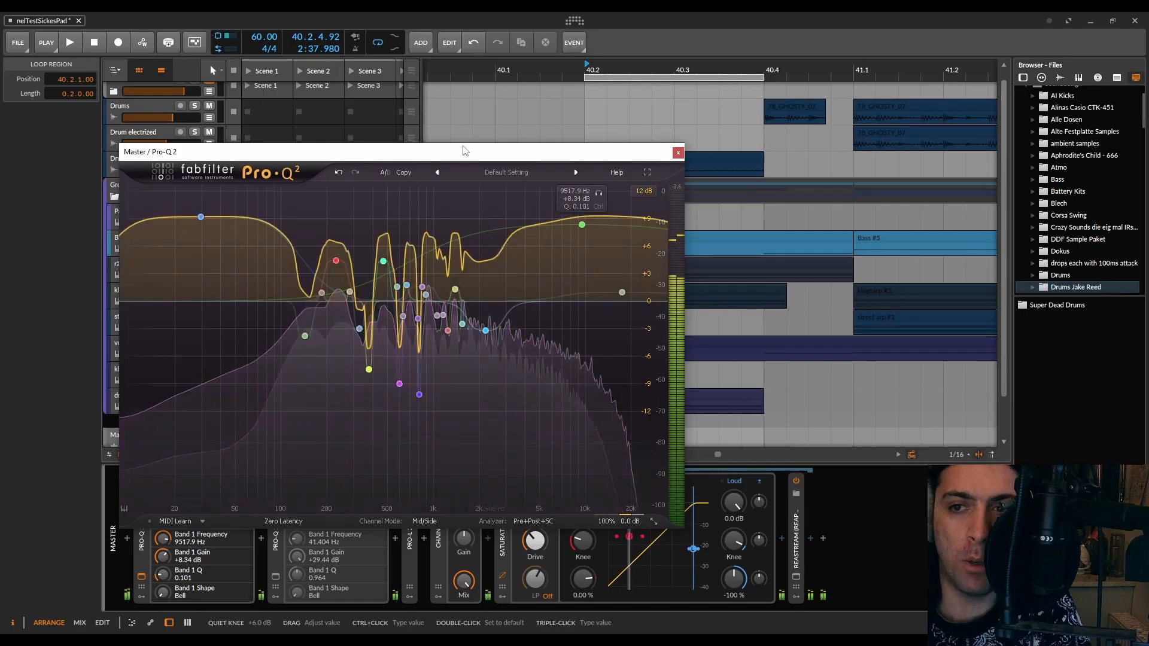
Step: Delete the low bell band at 29.462 Hz from the matched EQ curve
{"action": "left_click_drag", "start_coordinate": [465, 150], "coordinate": [471, 220]}
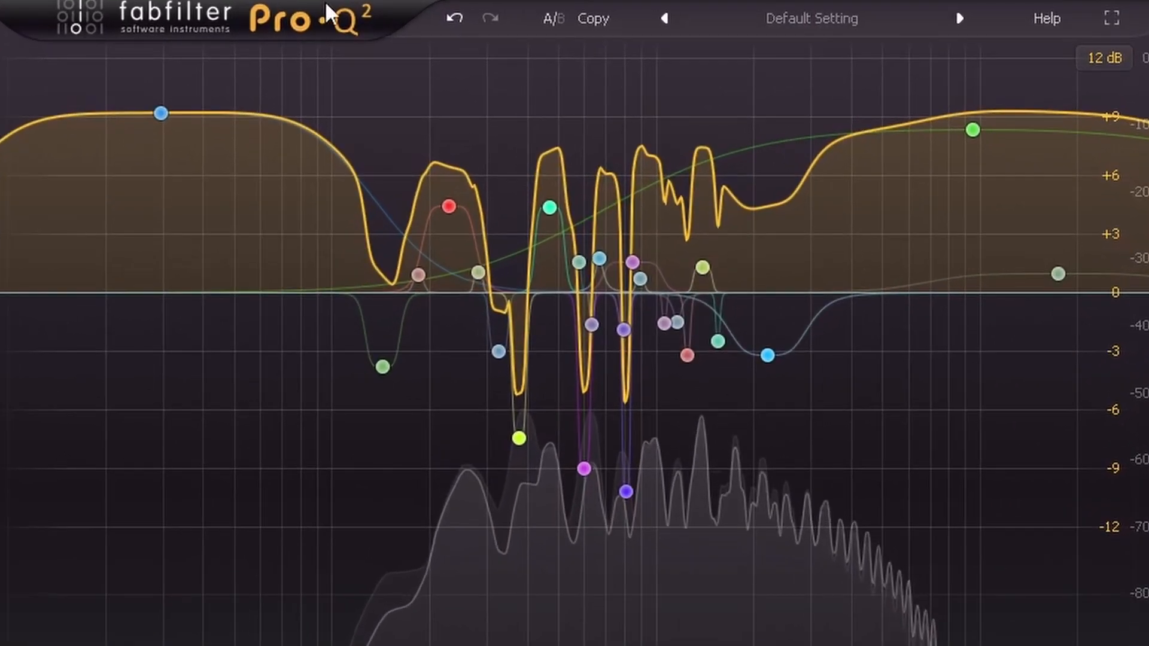
{"action": "mouse_move", "coordinate": [214, 259]}
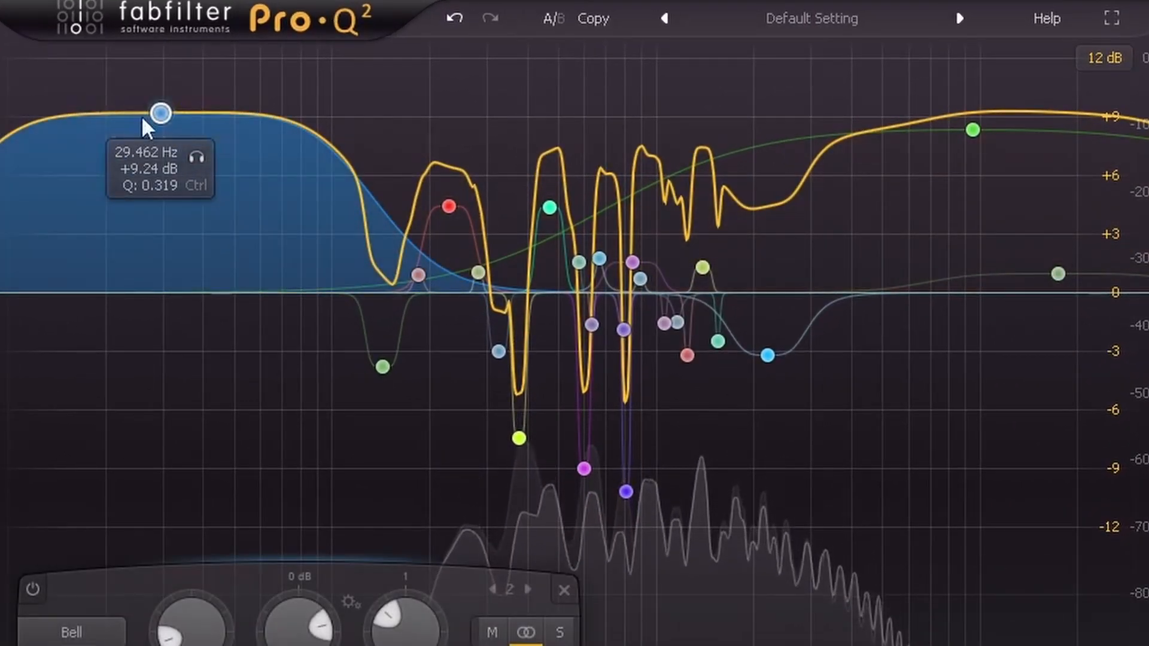
{"action": "right_click", "coordinate": [158, 114]}
{"action": "left_click", "coordinate": [211, 280]}
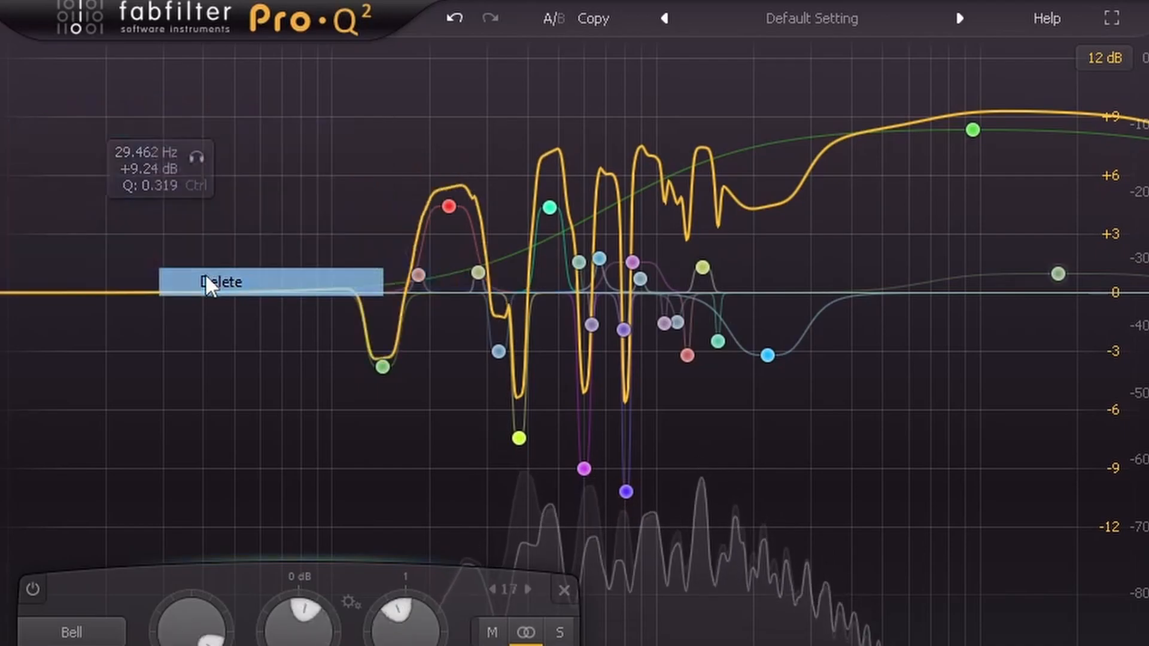
Step: Delete the broad 9517.9 Hz bell band and band 17 at the high end of the matched curve
{"action": "left_click", "coordinate": [973, 130]}
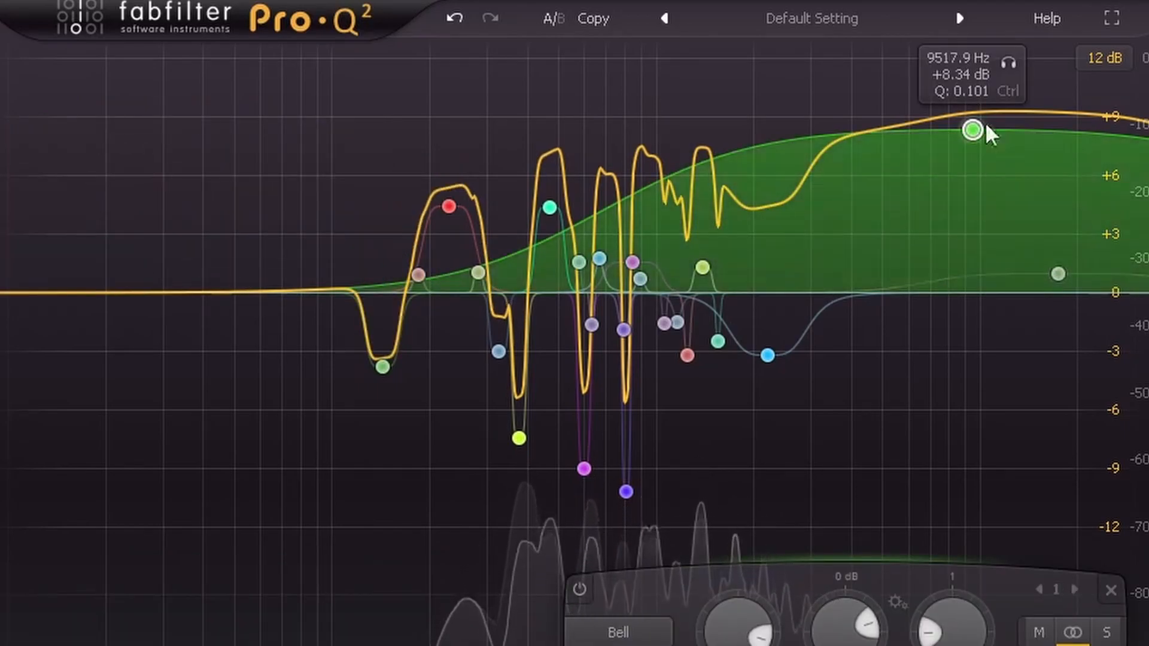
{"action": "right_click", "coordinate": [973, 130]}
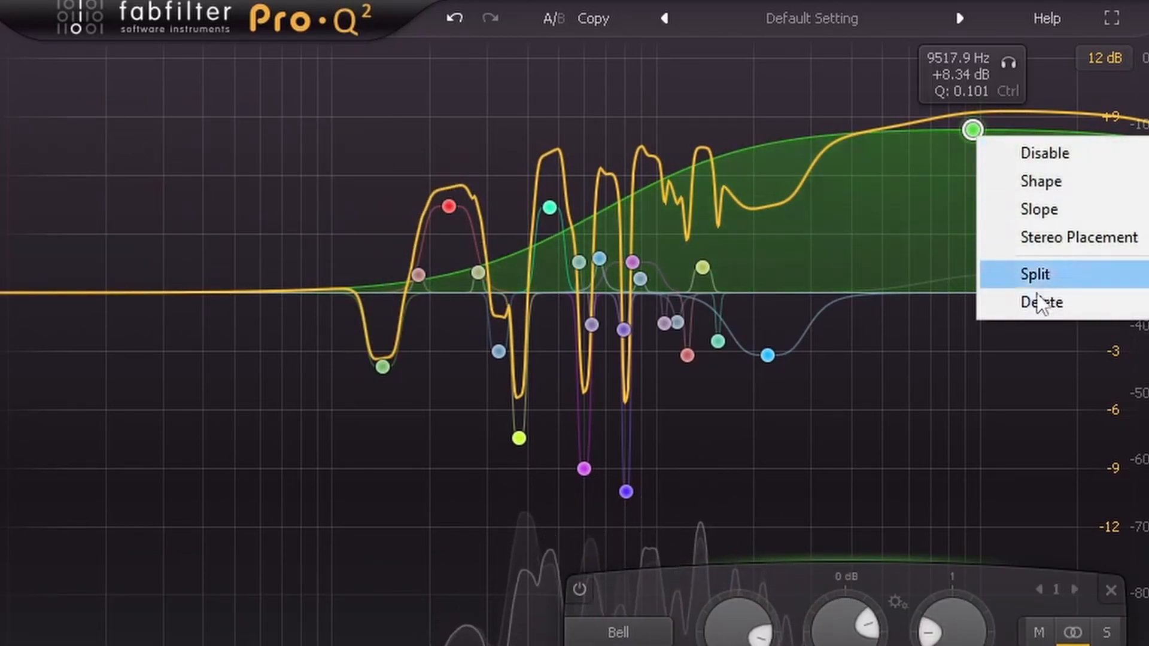
{"action": "left_click", "coordinate": [1041, 303]}
{"action": "right_click", "coordinate": [1057, 276]}
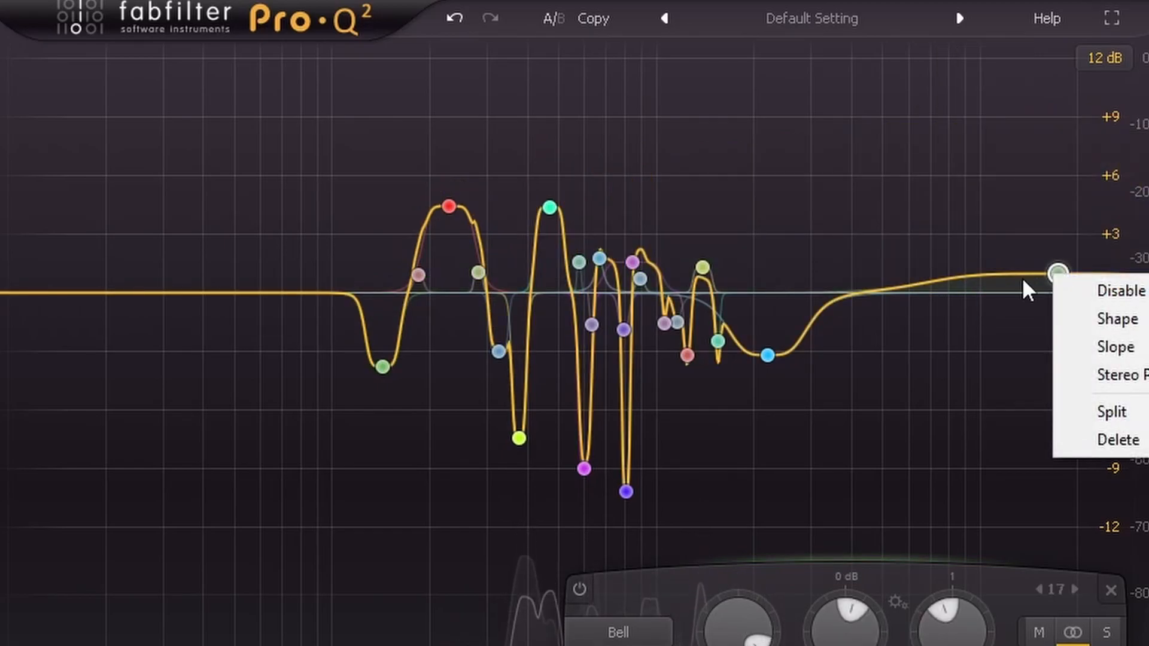
{"action": "left_click", "coordinate": [656, 214]}
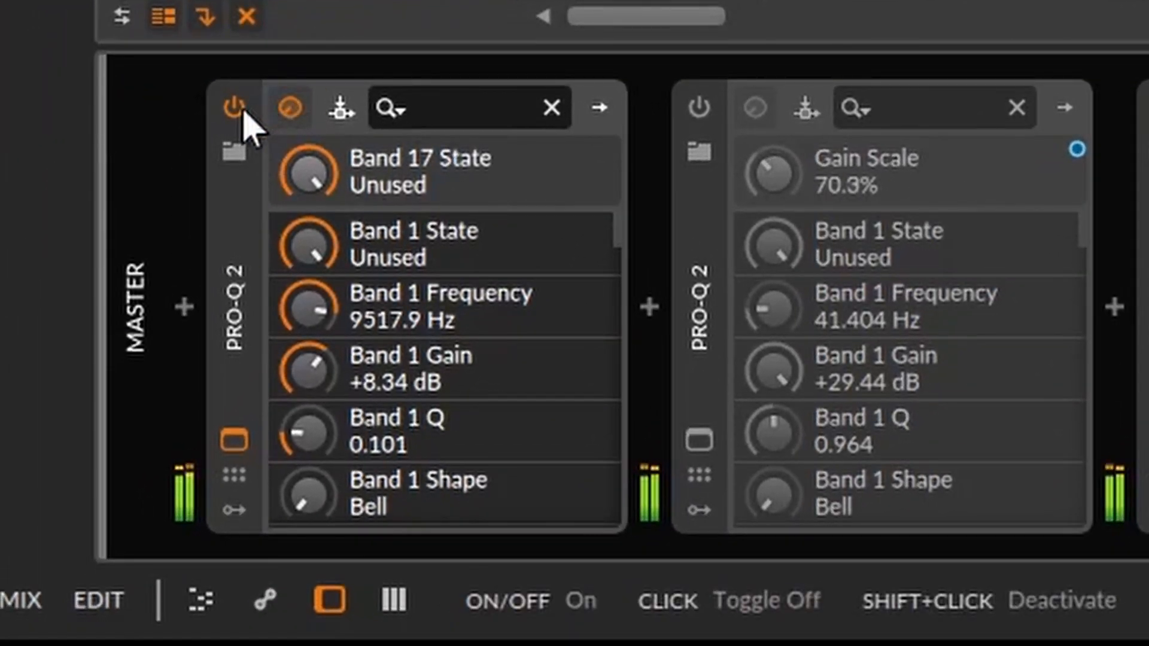
Step: Bypass and re-enable the first Pro-Q 2 on the master several times to compare the sound with and without the match
{"action": "left_click", "coordinate": [235, 108]}
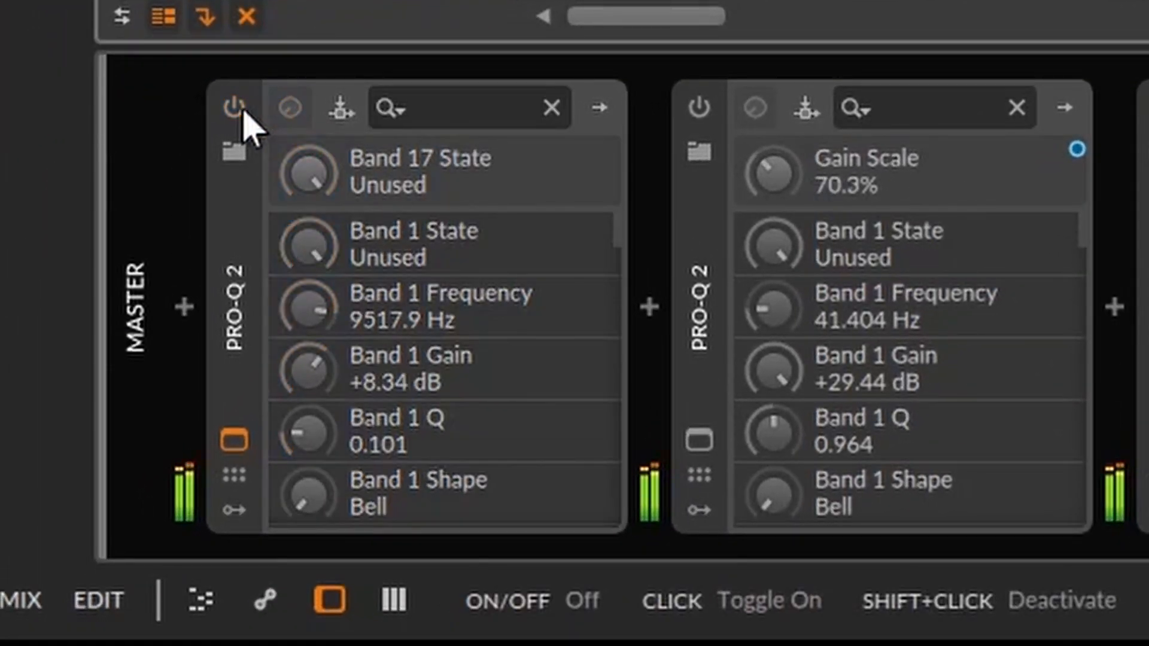
{"action": "left_click", "coordinate": [234, 108]}
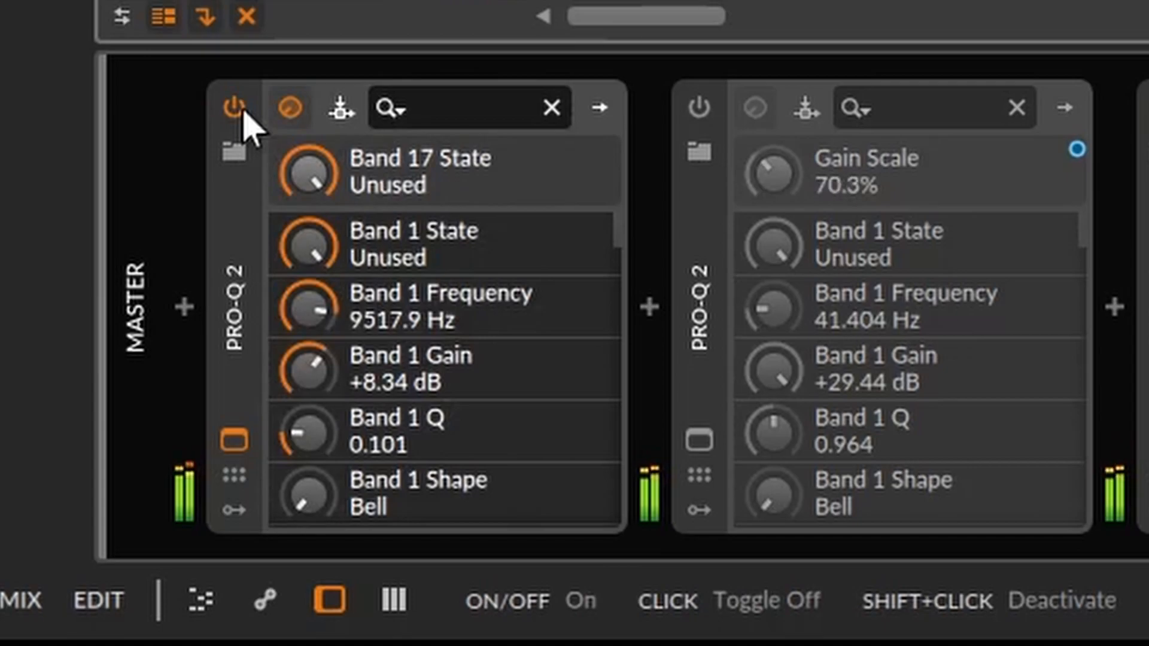
{"action": "left_click", "coordinate": [235, 108]}
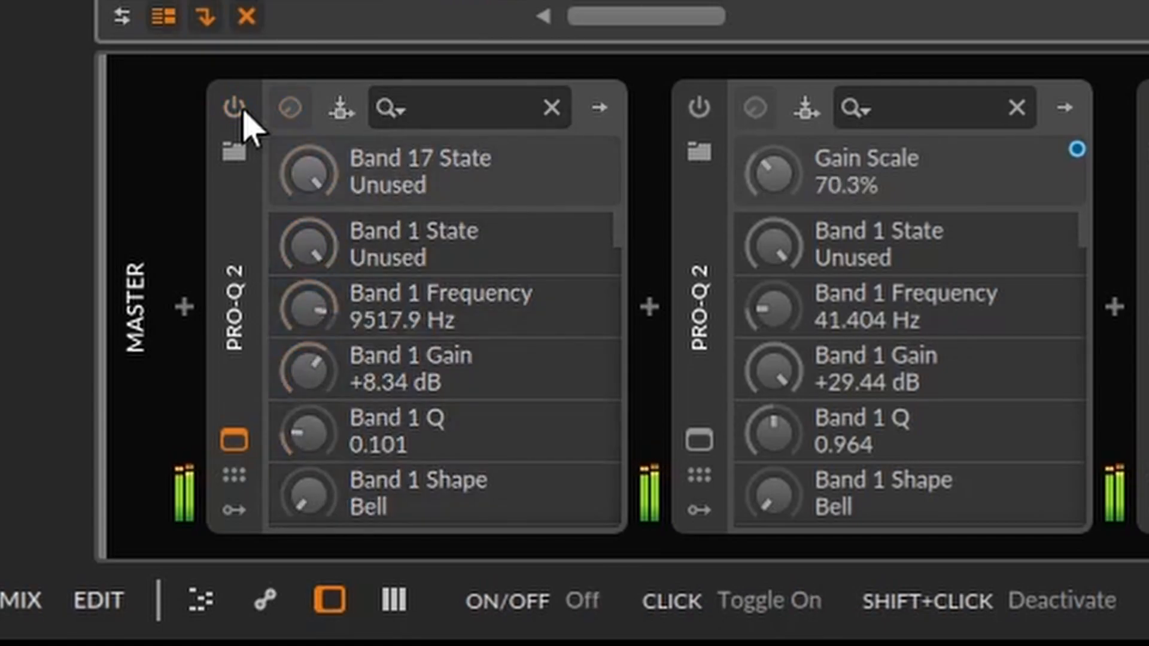
{"action": "left_click", "coordinate": [235, 107]}
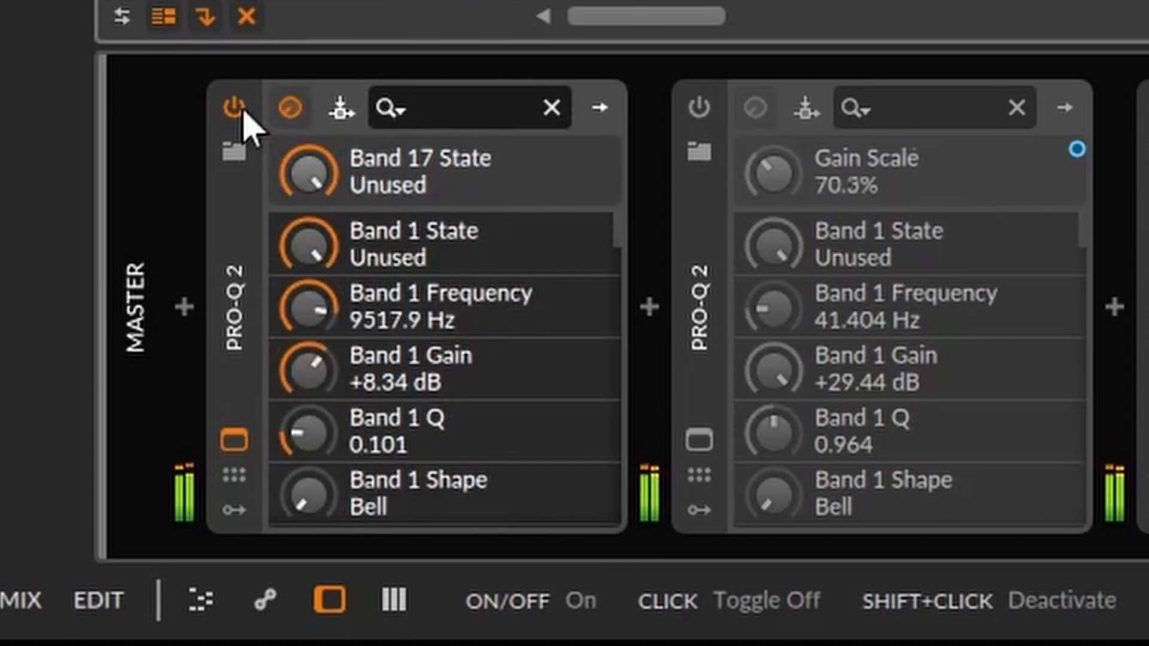
{"action": "left_click", "coordinate": [235, 108]}
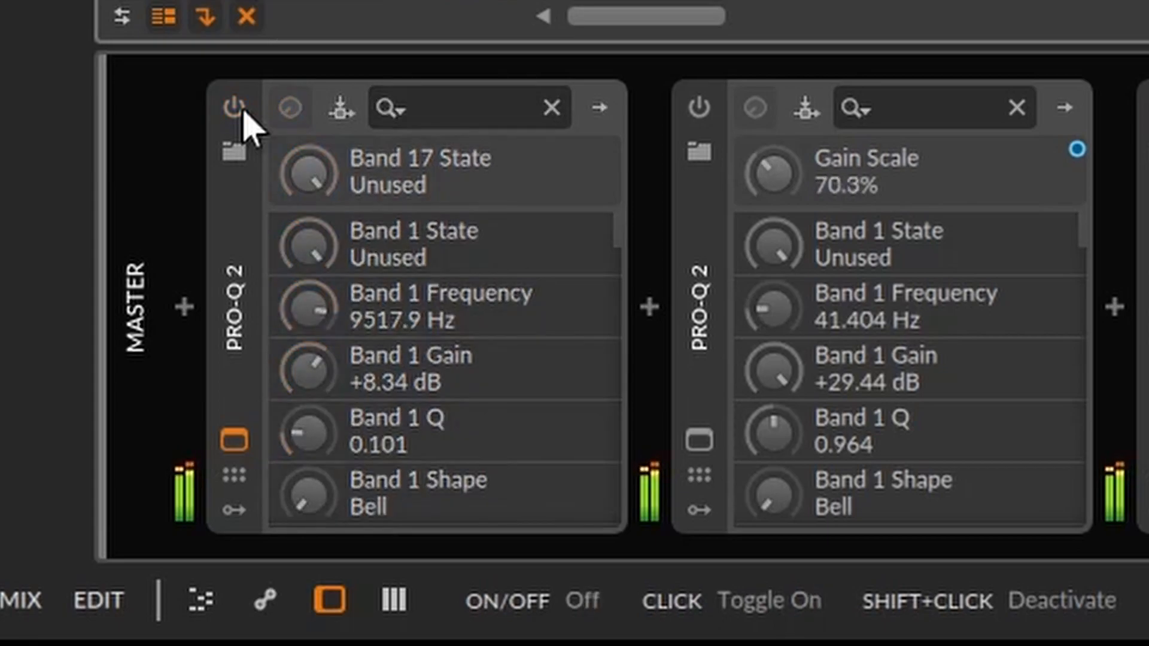
{"action": "left_click", "coordinate": [242, 110]}
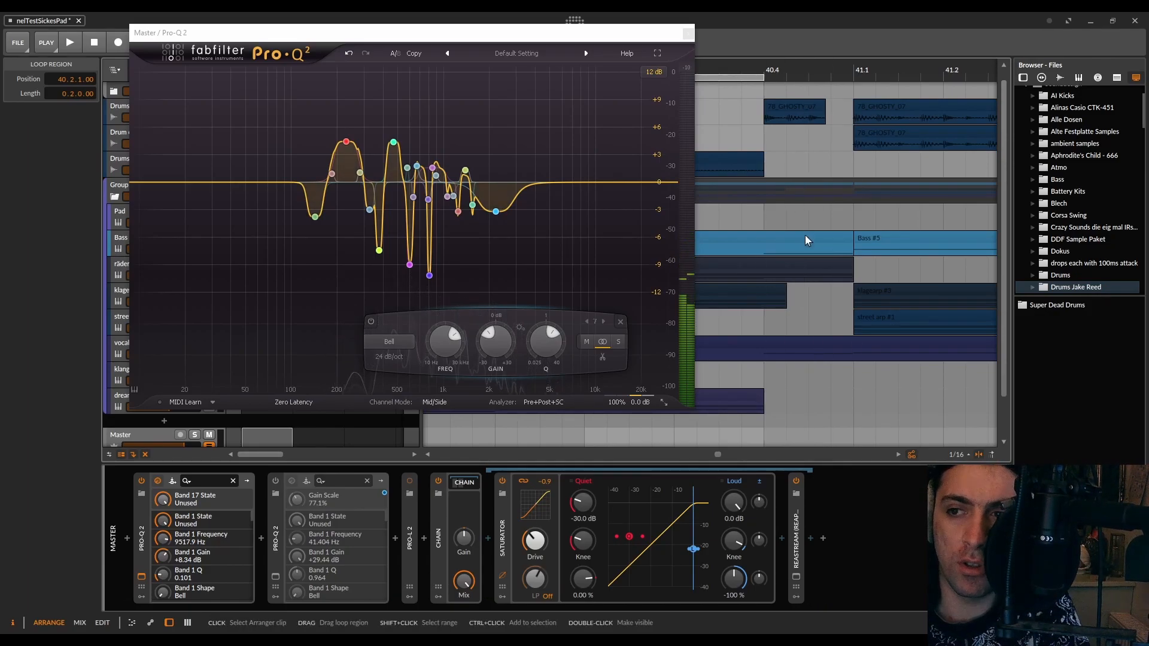
{"action": "scroll", "coordinate": [806, 229], "scroll_direction": "left", "scroll_amount": 3}
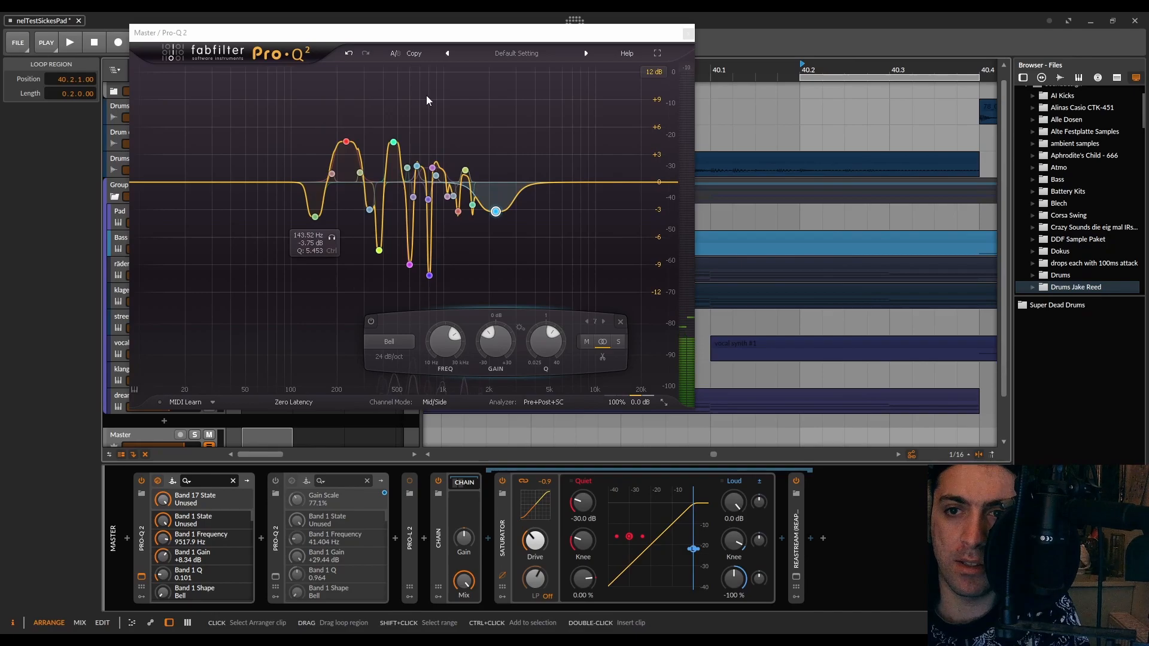
{"action": "left_click_drag", "start_coordinate": [273, 332], "coordinate": [560, 103]}
{"action": "left_click", "coordinate": [569, 178]}
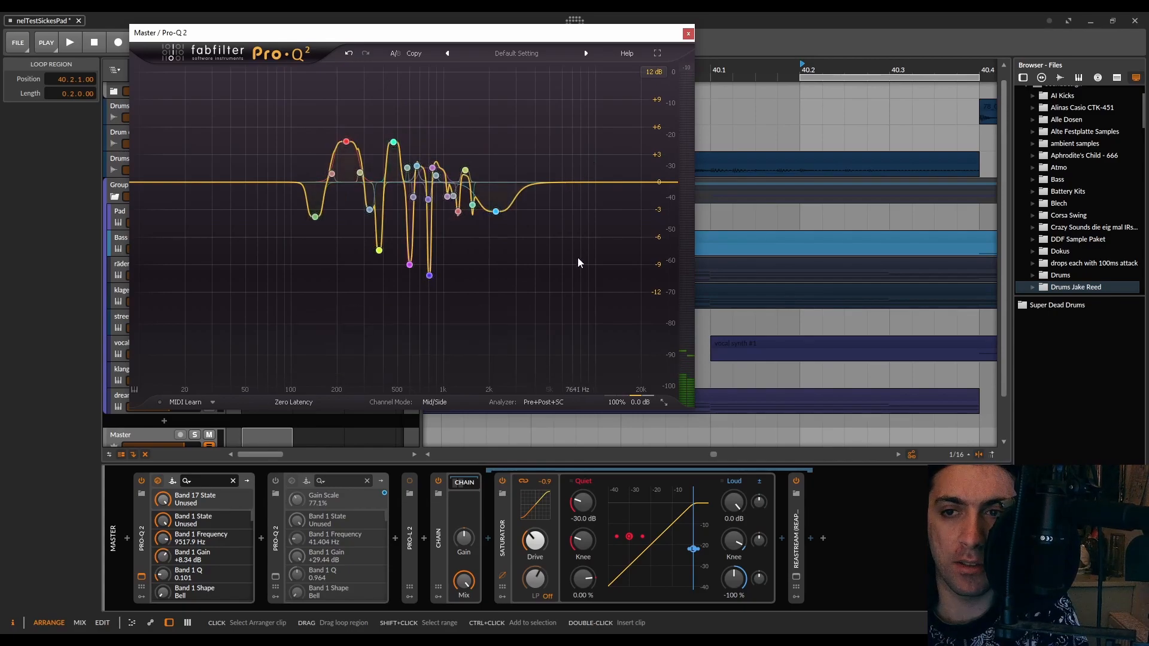
{"action": "left_click", "coordinate": [546, 403]}
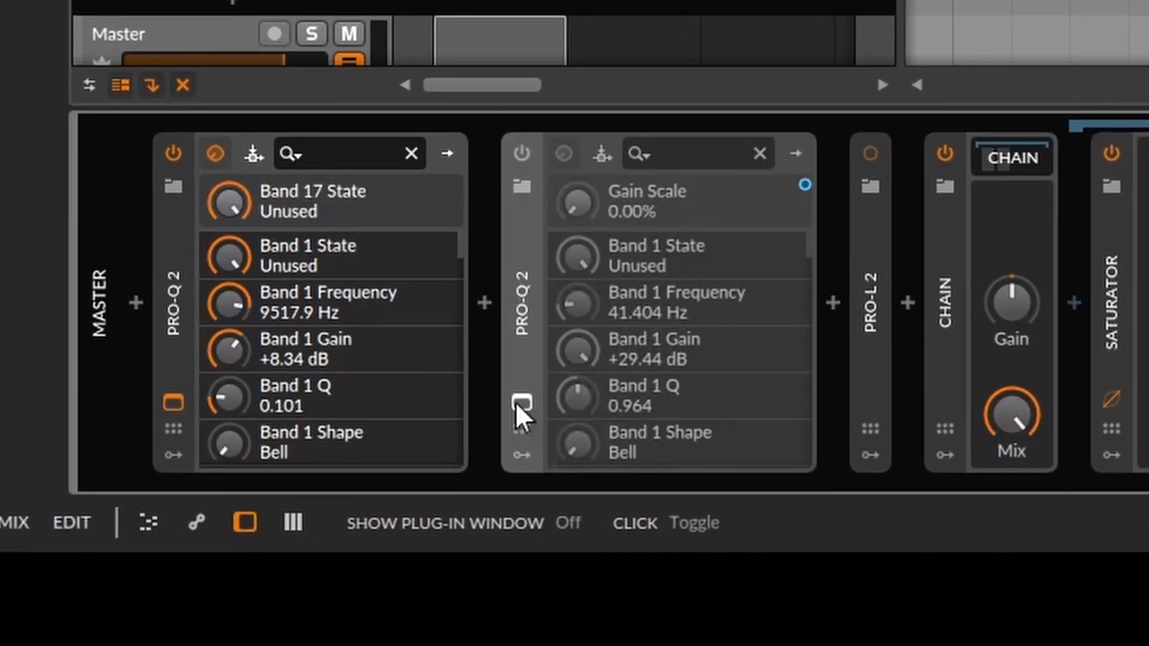
Step: Enable the second Pro-Q 2 on the master to compare its curve beside the first, and delete that second instance
{"action": "left_click", "coordinate": [522, 153]}
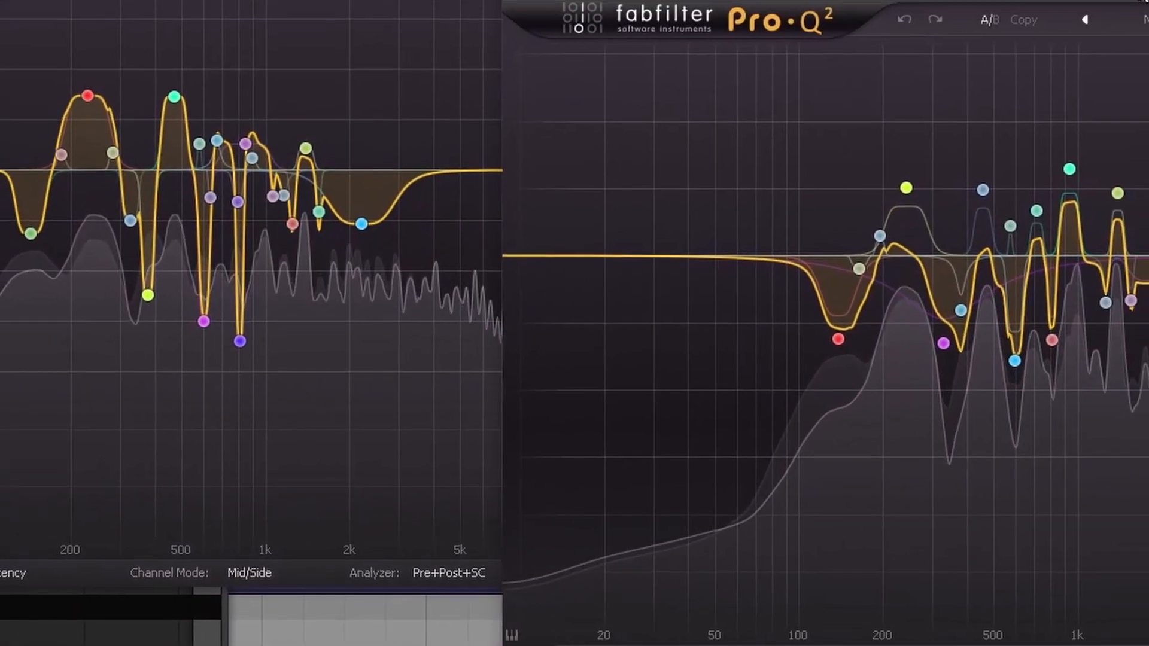
{"action": "left_click_drag", "start_coordinate": [1042, 60], "coordinate": [1018, 48]}
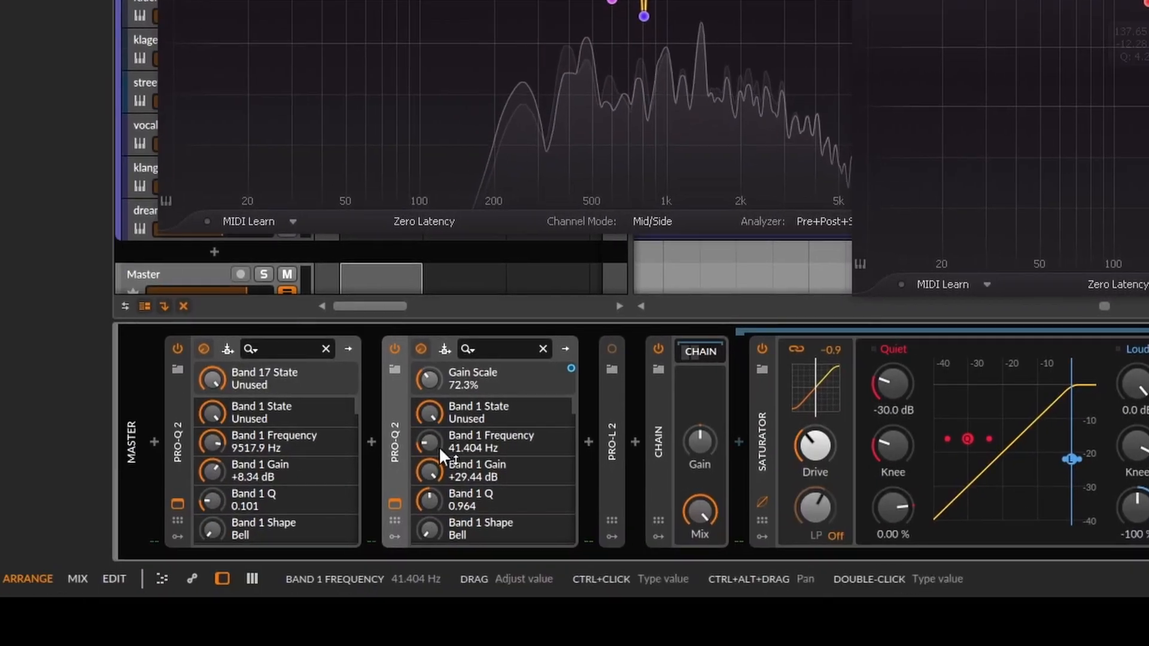
{"action": "key", "text": "Delete"}
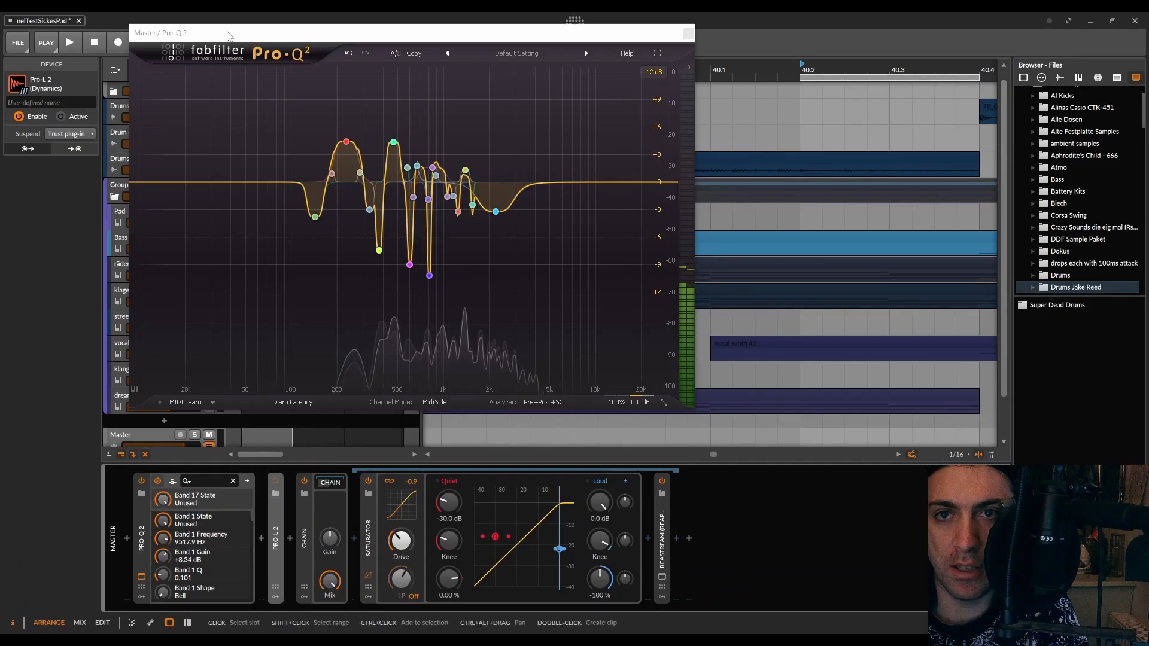
Step: Turn on arranger automation writing and lower the matched Pro-Q 2's Gain Scale from 100% to create its automation on the master
{"action": "left_click_drag", "start_coordinate": [228, 36], "coordinate": [305, 113]}
{"action": "left_click", "coordinate": [143, 43]}
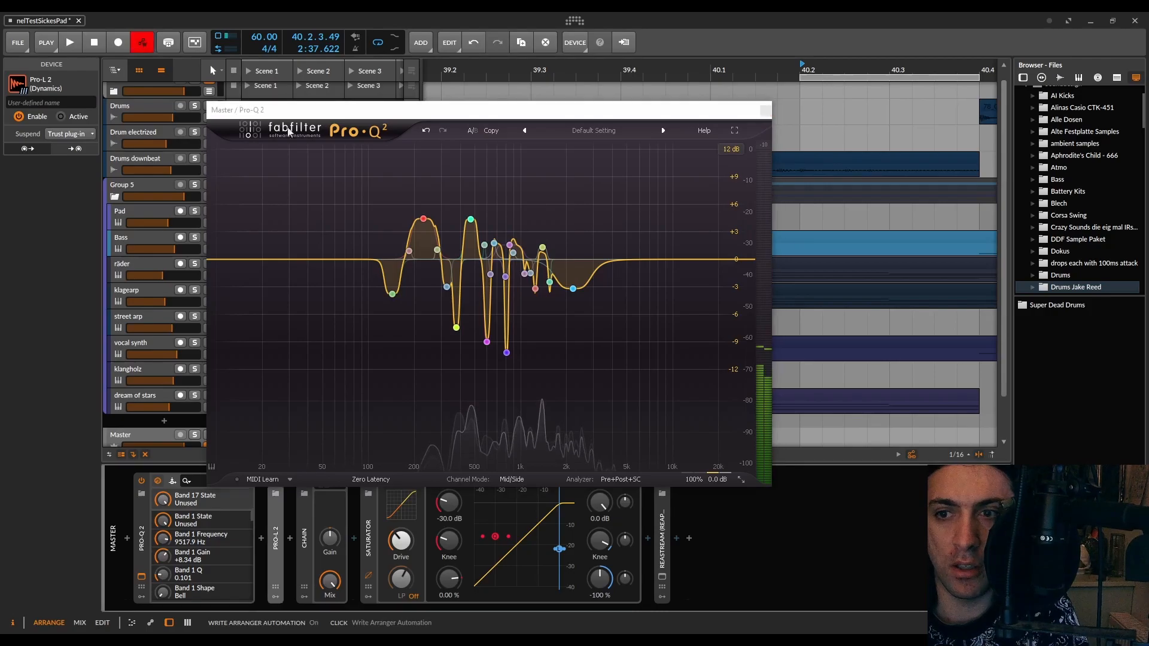
{"action": "mouse_move", "coordinate": [706, 456]}
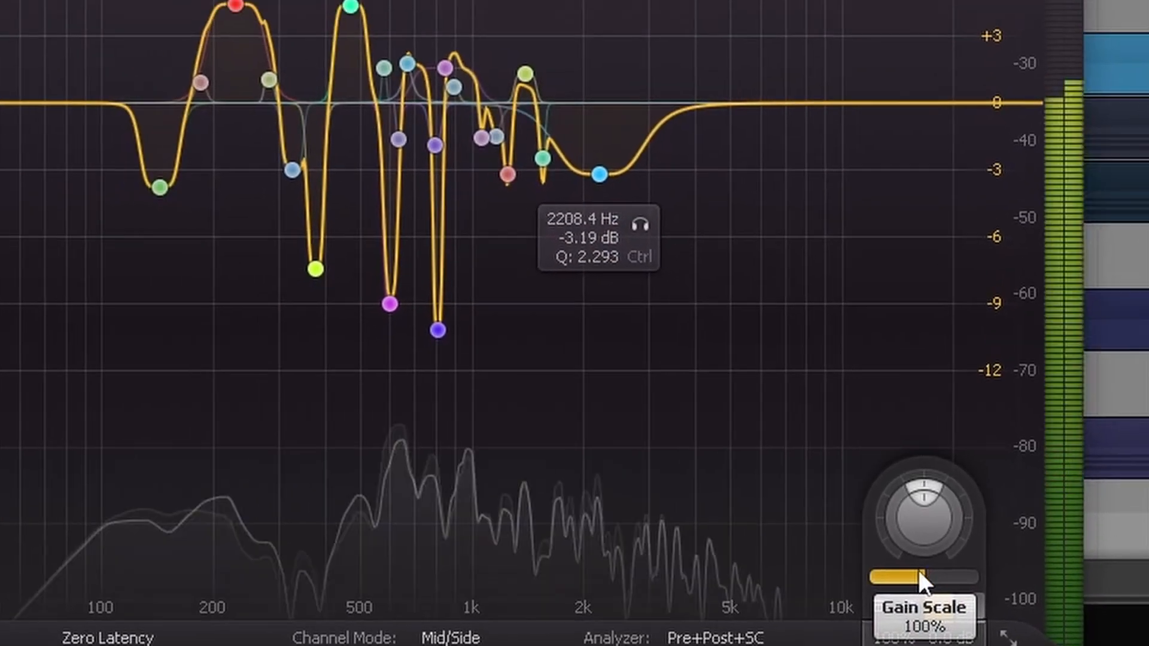
{"action": "left_click_drag", "start_coordinate": [805, 477], "coordinate": [530, 477]}
{"action": "left_click_drag", "start_coordinate": [258, 460], "coordinate": [785, 580]}
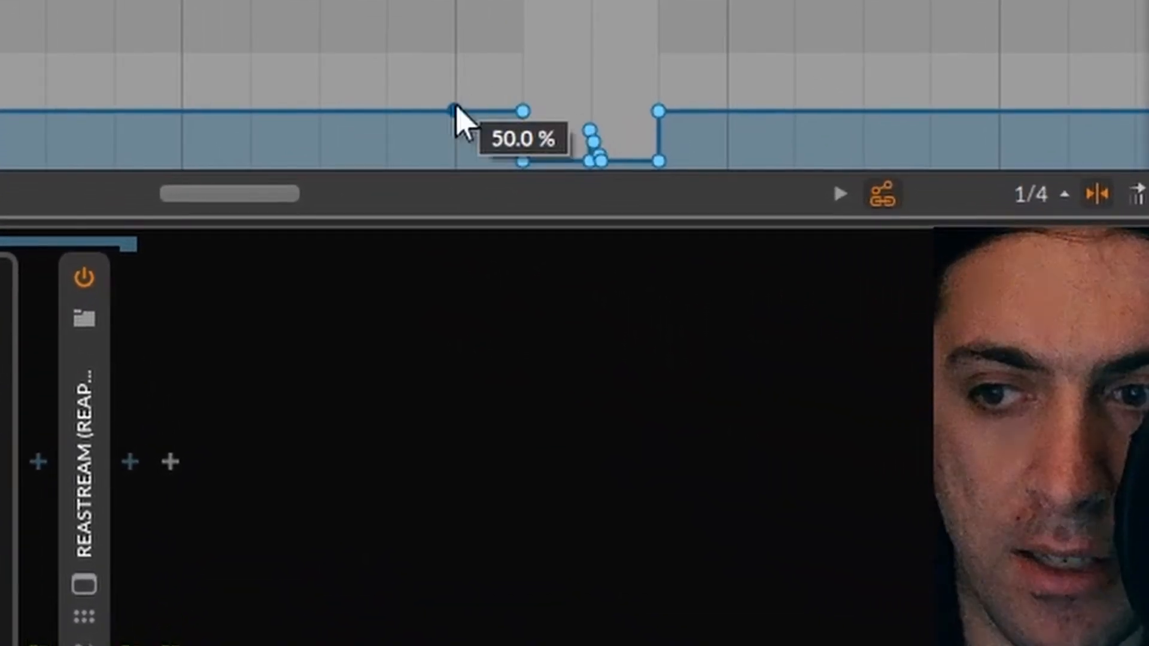
Step: Delete the recorded dip points from the master's Gain Scale automation
{"action": "left_click", "coordinate": [551, 205]}
{"action": "key", "text": "Delete"}
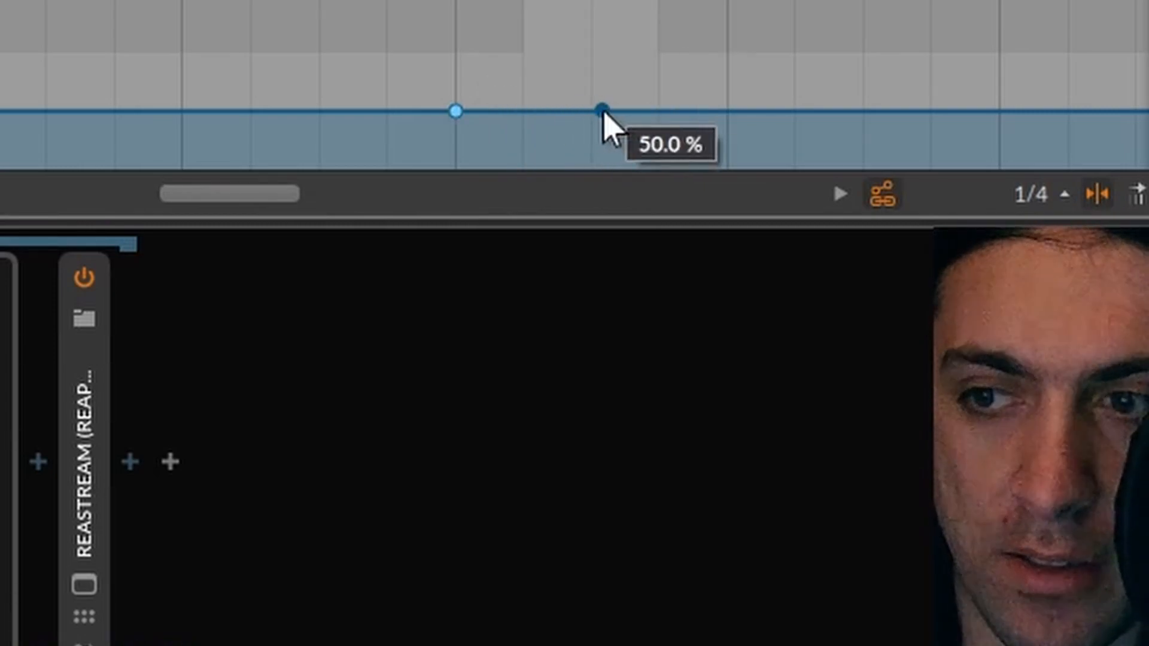
{"action": "left_click", "coordinate": [657, 111]}
Step: Pull the earlier Gain Scale automation point down to zero at bar 37, making a ramp up to 50.0 %, and play it
{"action": "scroll", "coordinate": [469, 120], "scroll_direction": "down", "scroll_amount": 5}
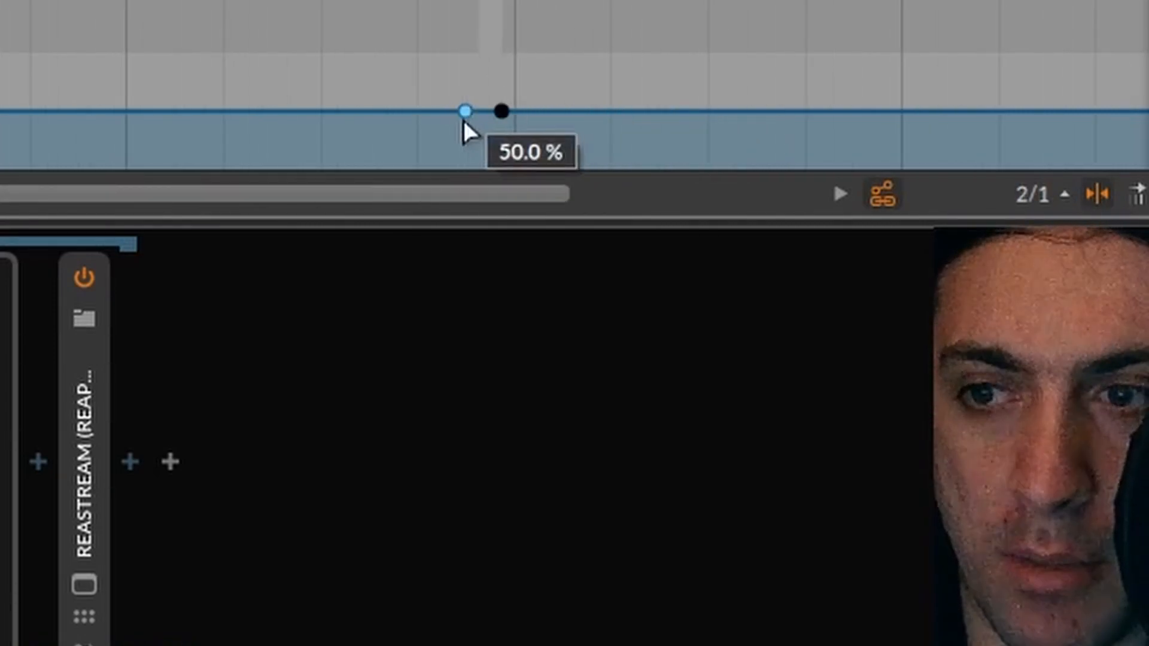
{"action": "left_click_drag", "start_coordinate": [466, 112], "coordinate": [321, 160]}
{"action": "key", "text": "space"}
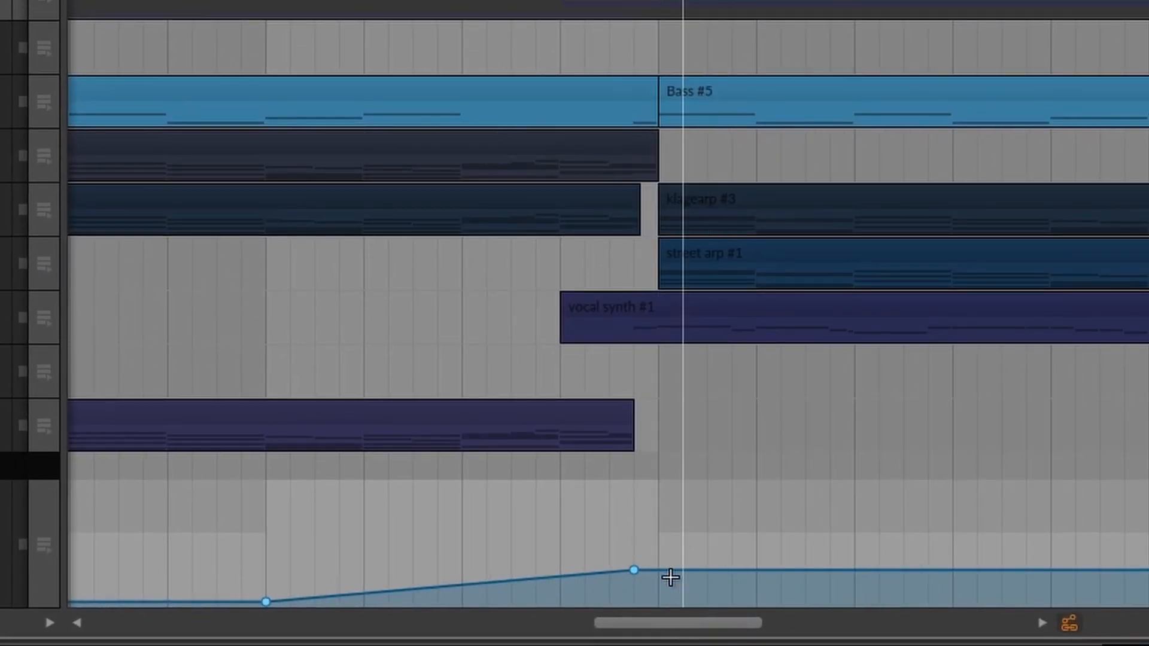
Step: Drop the Gain Scale automation back to zero right where the dream of stars clip ends, and play the transition
{"action": "left_click_drag", "start_coordinate": [670, 577], "coordinate": [670, 601]}
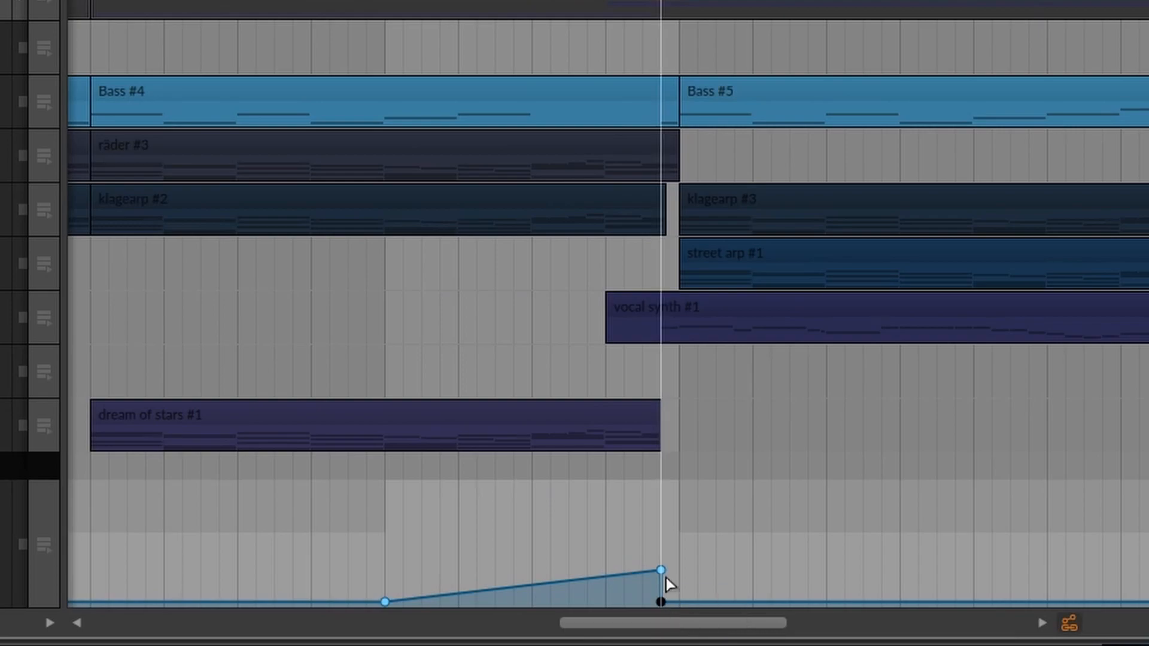
{"action": "left_click", "coordinate": [664, 575]}
{"action": "key", "text": "space"}
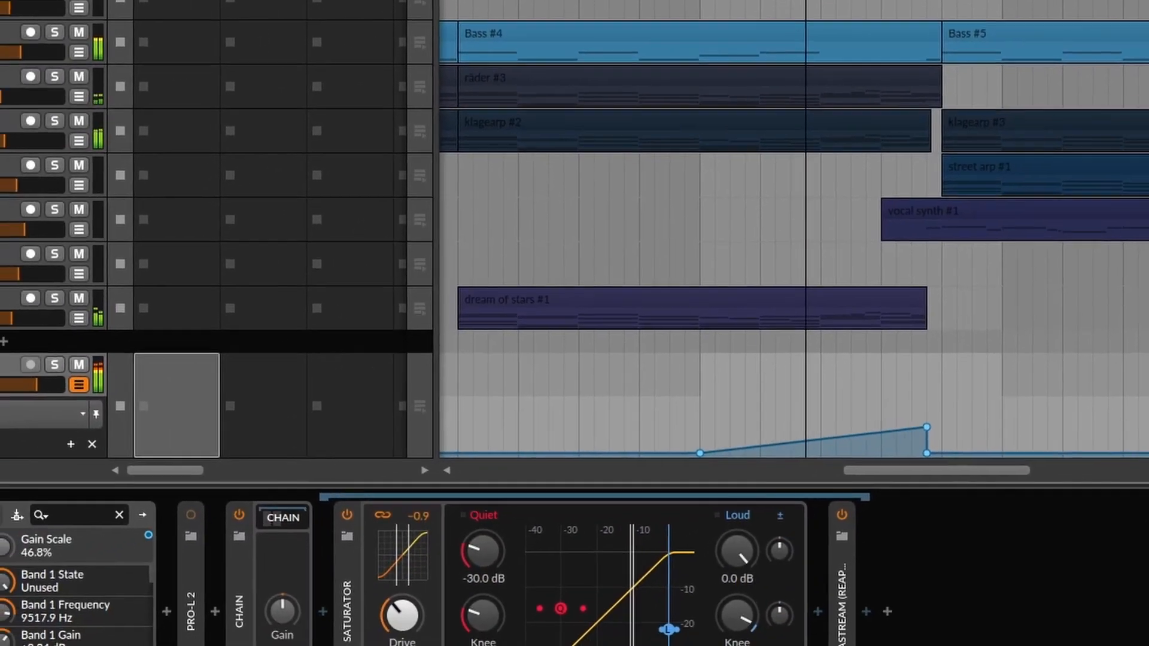
Step: Watch the EQ curve follow the Gain Scale automation in the Pro-Q 2 window during playback, and close that window
{"action": "left_click", "coordinate": [5, 634]}
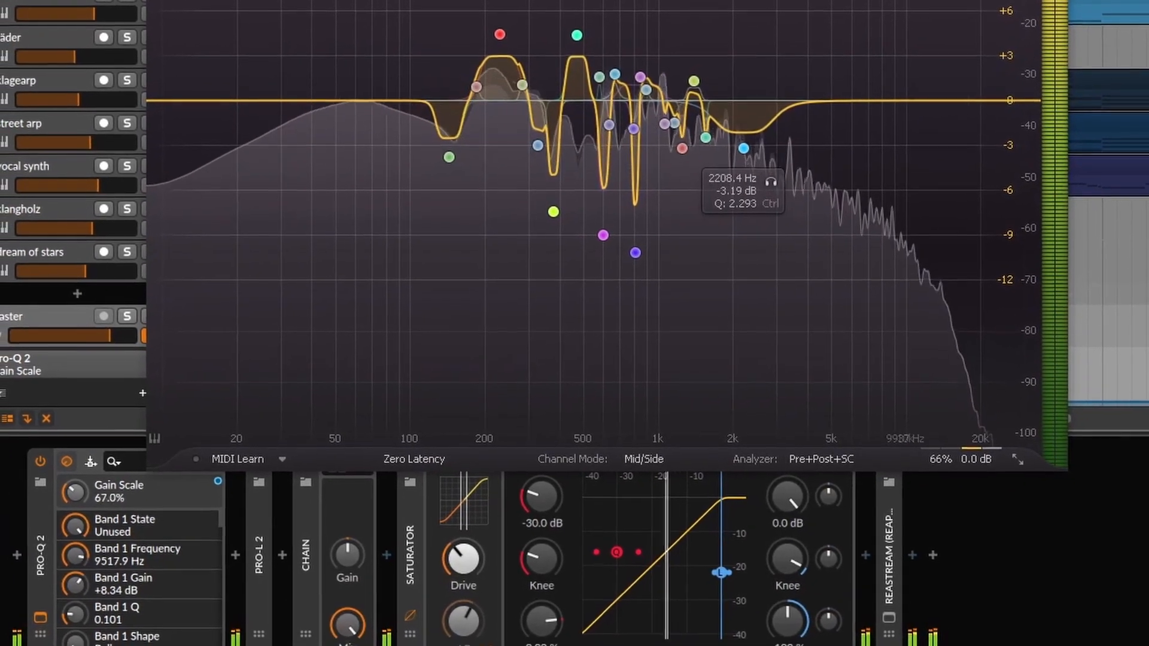
{"action": "left_click", "coordinate": [1048, 1]}
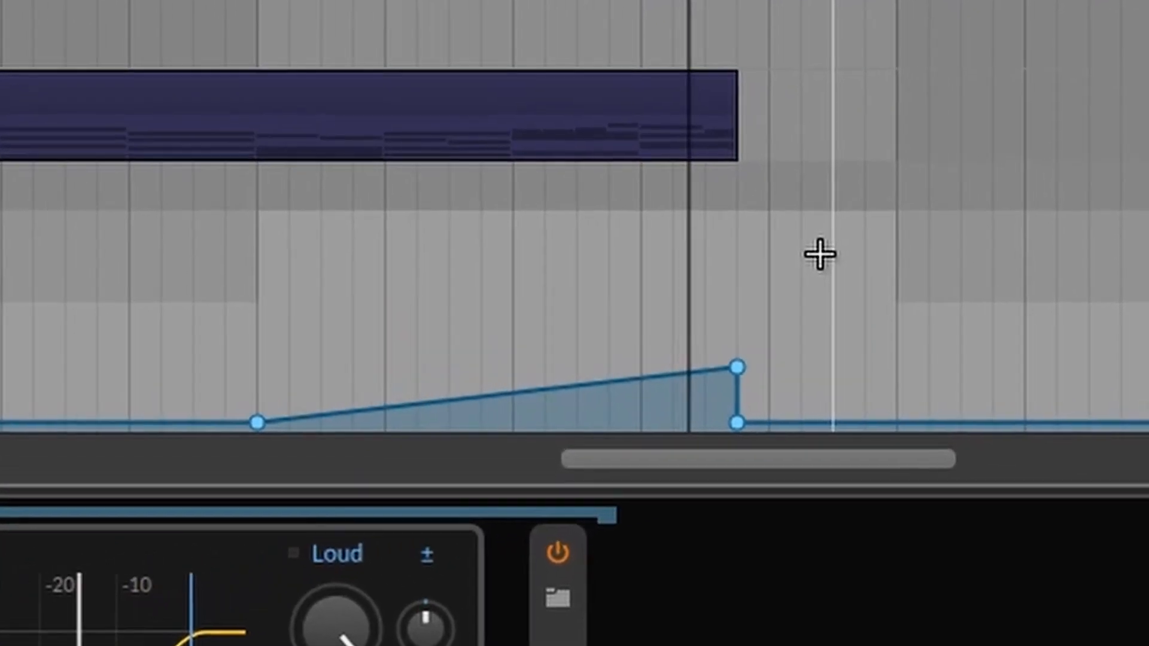
{"action": "mouse_move", "coordinate": [737, 367]}
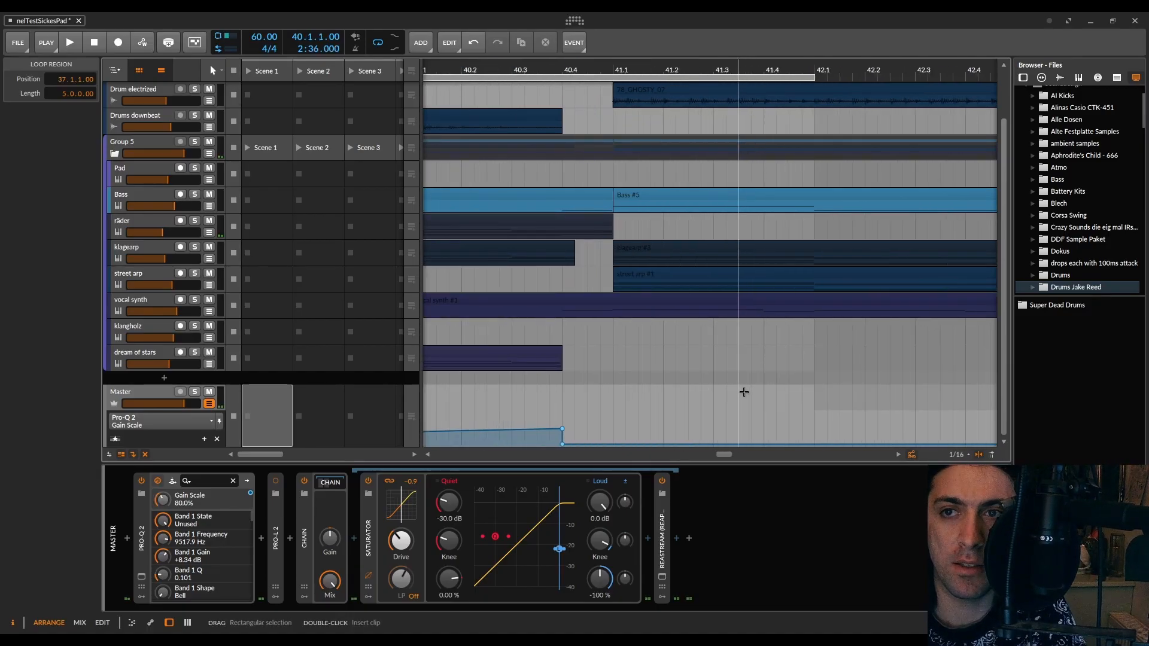
Step: Compare the transition with the master's Pro-Q 2 bypassed and active, leaving it switched on
{"action": "scroll", "coordinate": [744, 393], "scroll_direction": "left", "scroll_amount": 3}
{"action": "scroll", "coordinate": [744, 393], "scroll_direction": "down", "scroll_amount": 3}
{"action": "scroll", "coordinate": [744, 393], "scroll_direction": "right", "scroll_amount": 2}
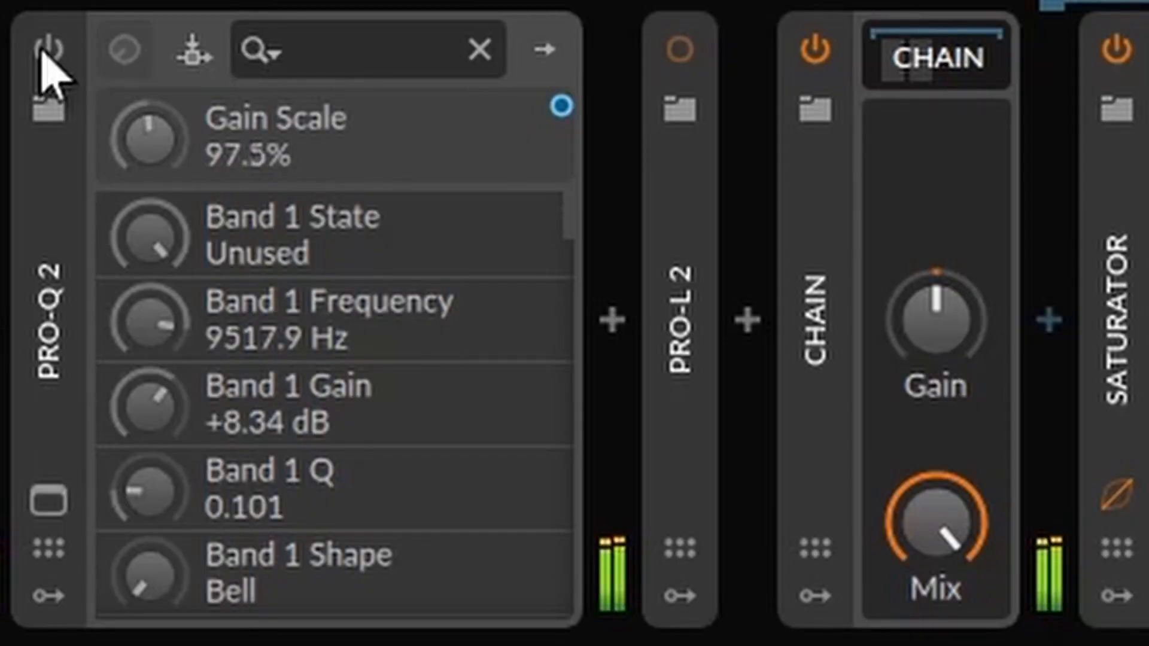
{"action": "left_click", "coordinate": [41, 50]}
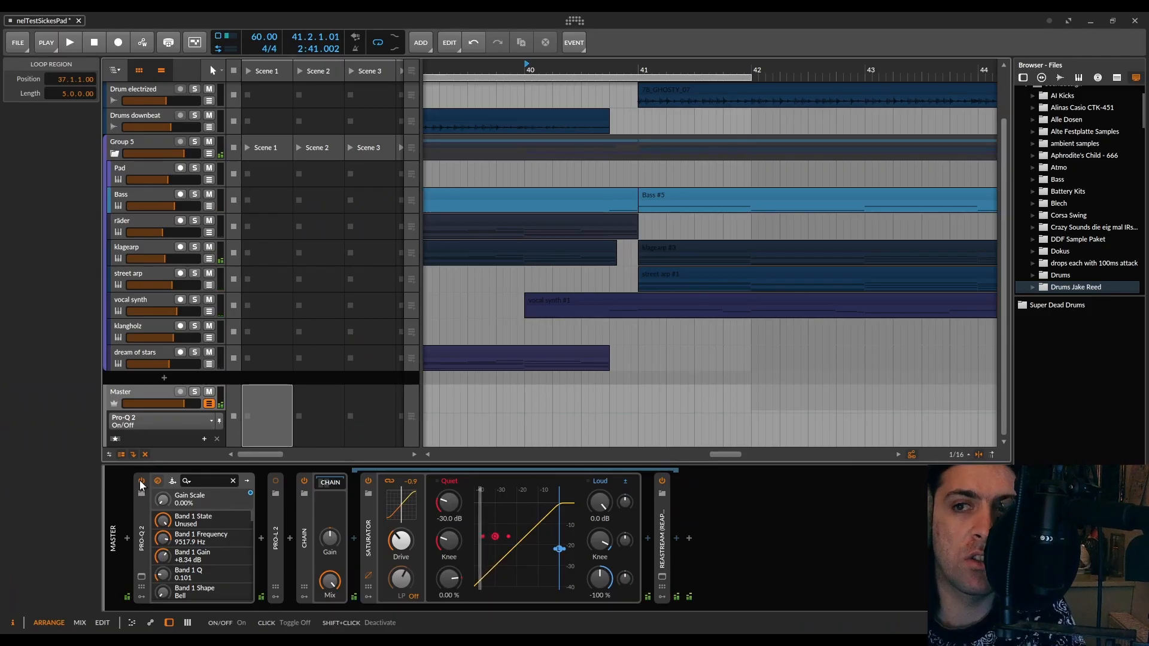
{"action": "scroll", "coordinate": [599, 249], "scroll_direction": "down", "scroll_amount": 8}
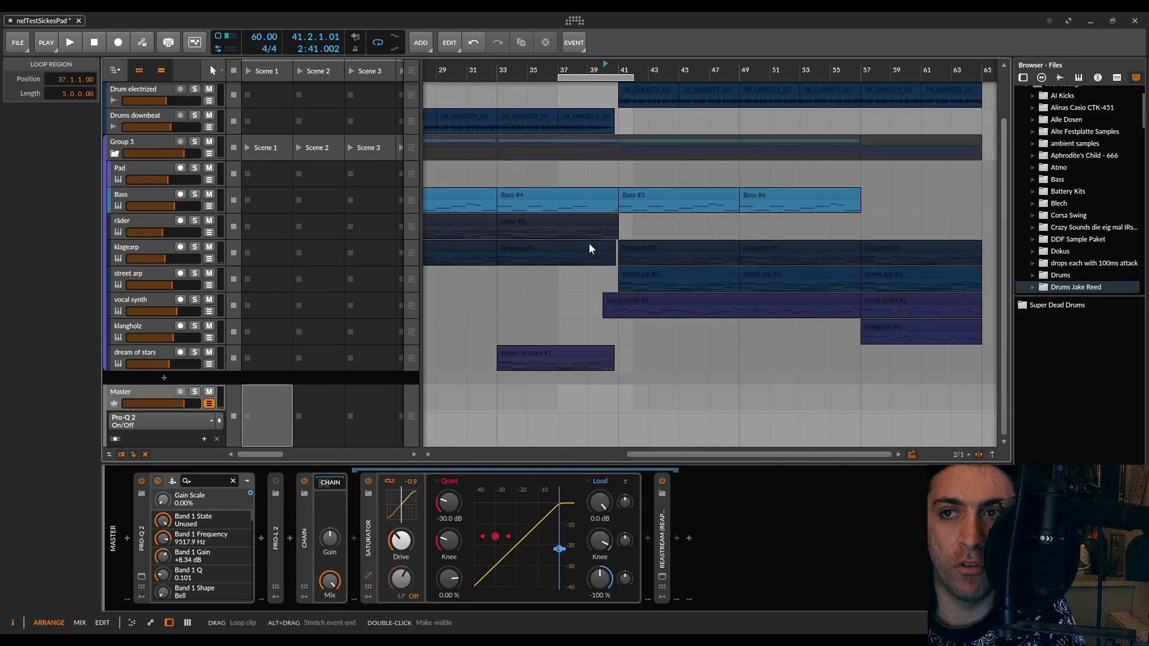